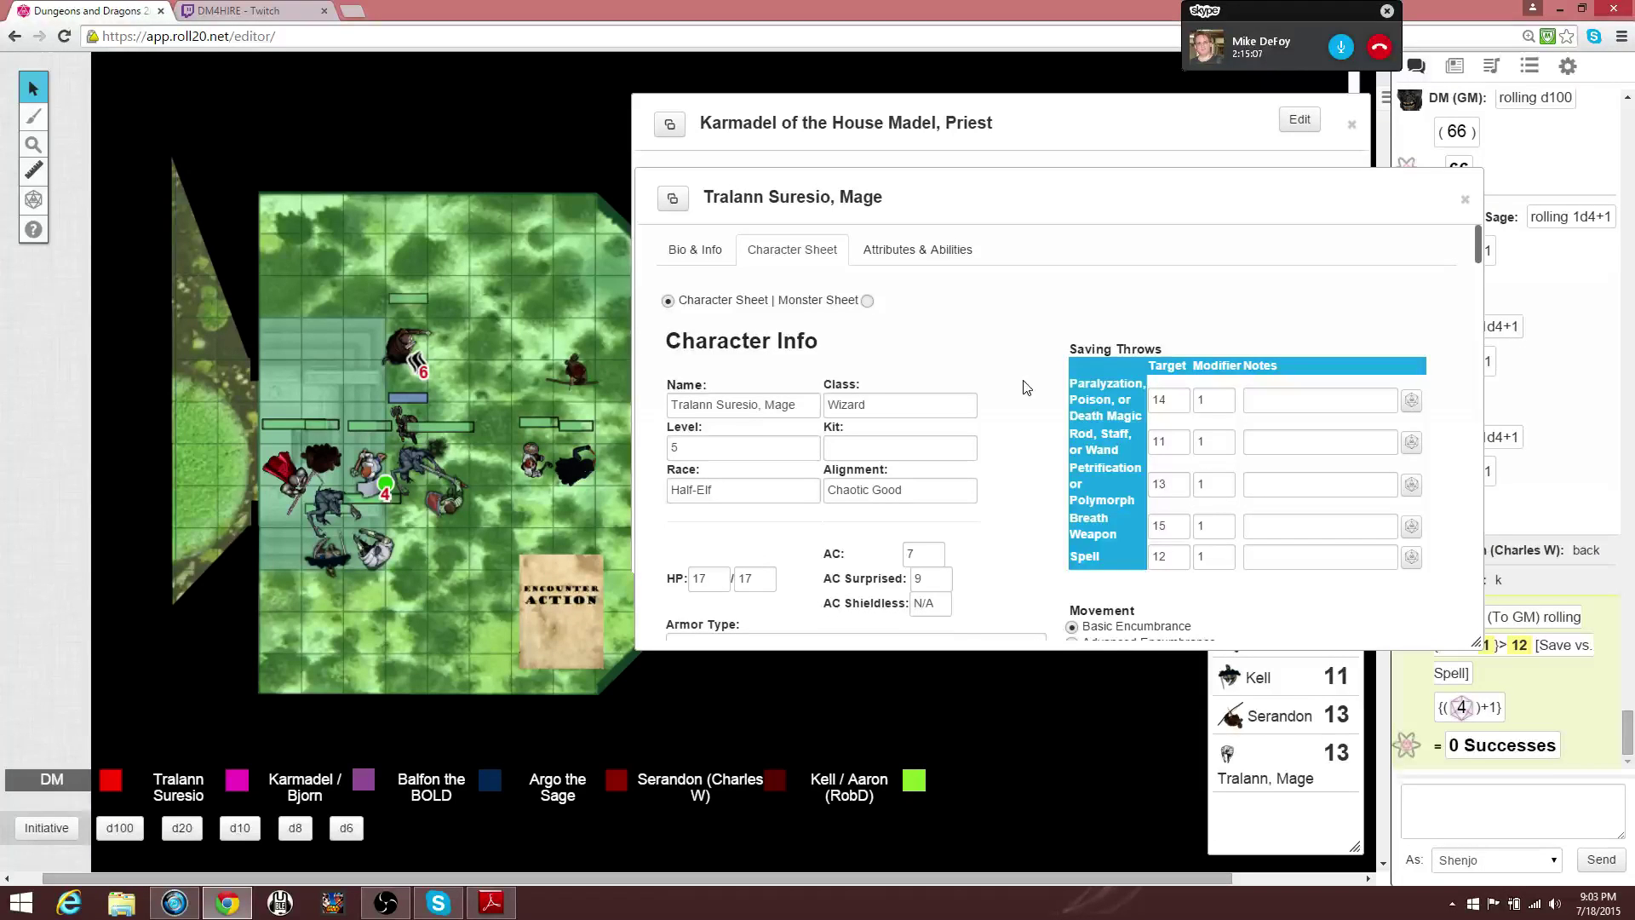
pyautogui.scroll(-3, 1023, 387)
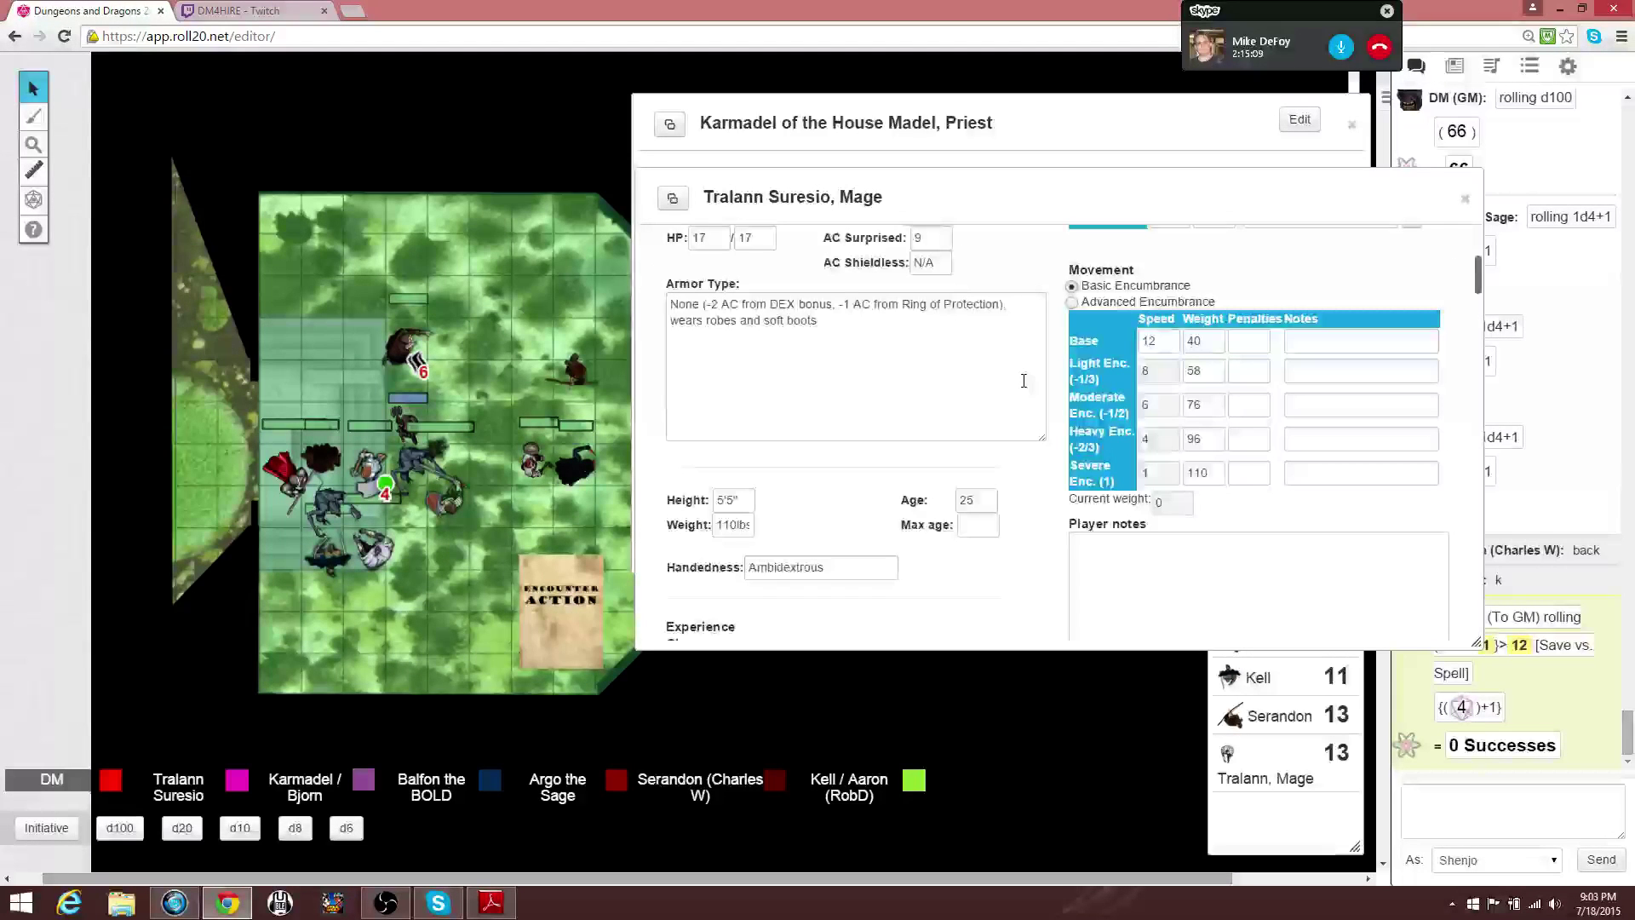
pyautogui.scroll(-3, 1024, 384)
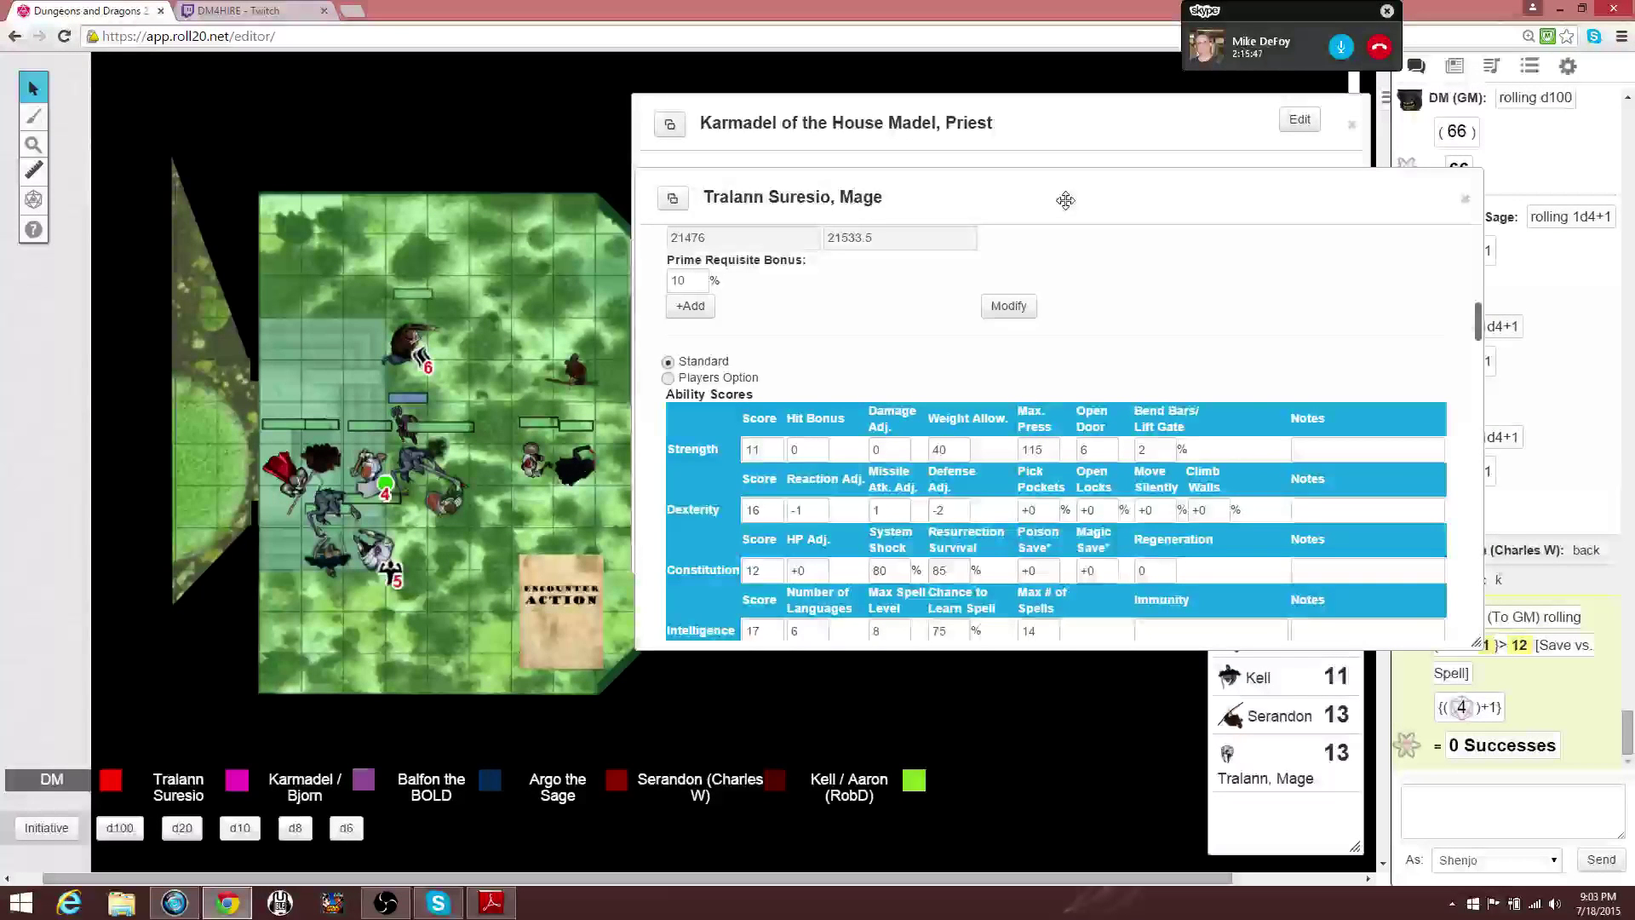
# Move Tralann Suresio's sheet left to reveal the full Turn Order list, led by Second Attack at 10.
pyautogui.moveTo(1065, 200); pyautogui.dragTo(986, 193)
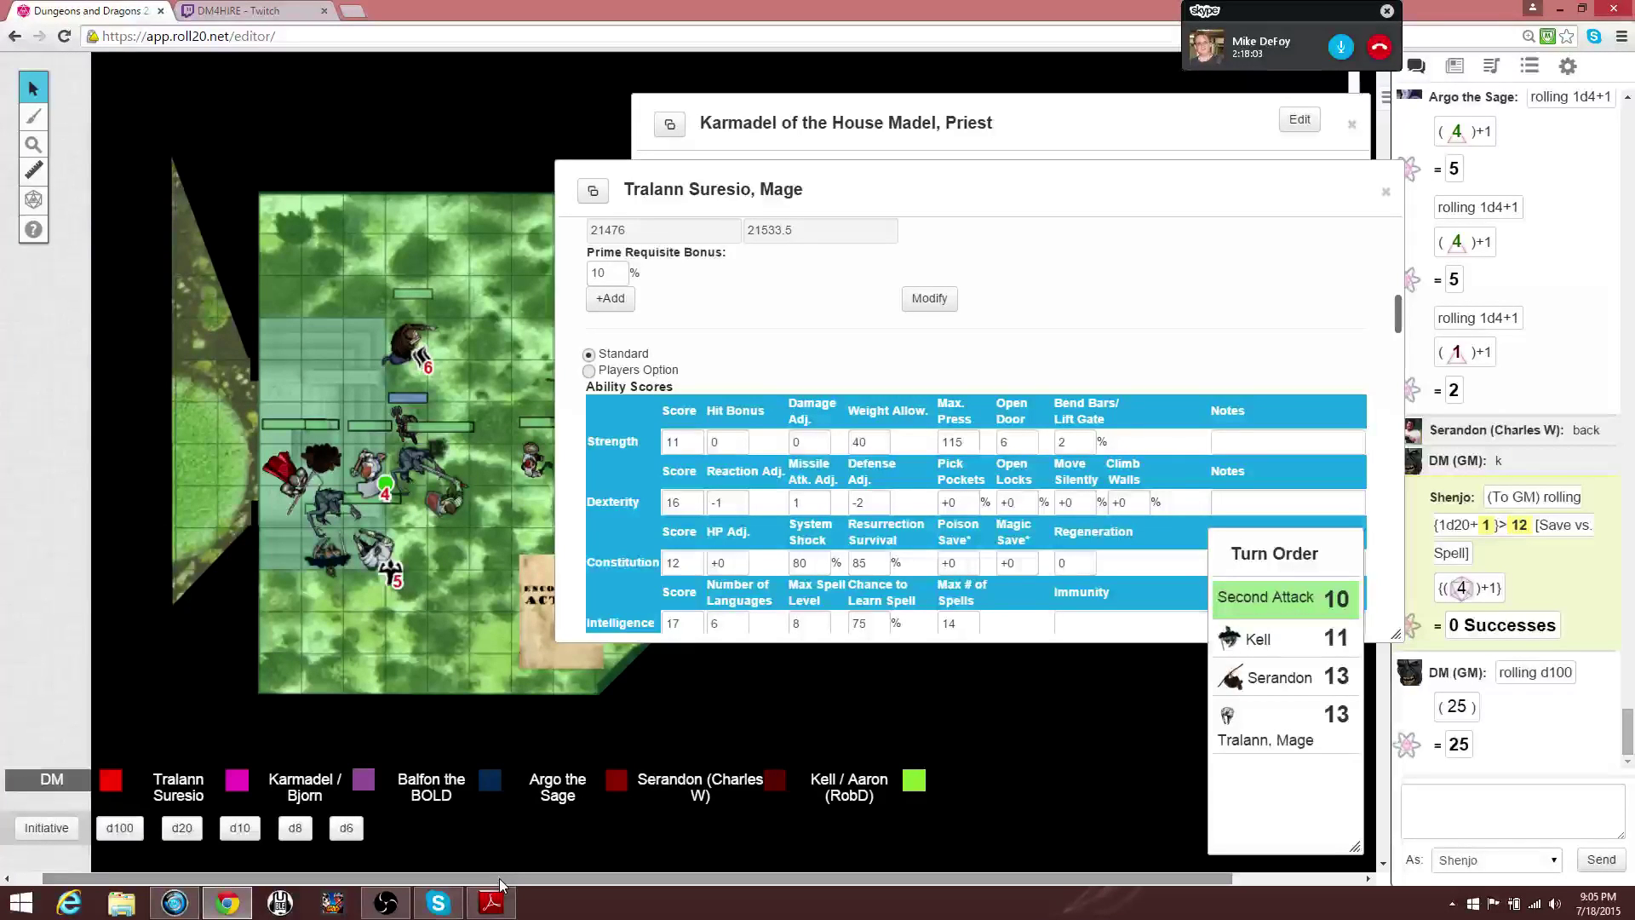
pyautogui.moveTo(501, 880); pyautogui.dragTo(539, 878)
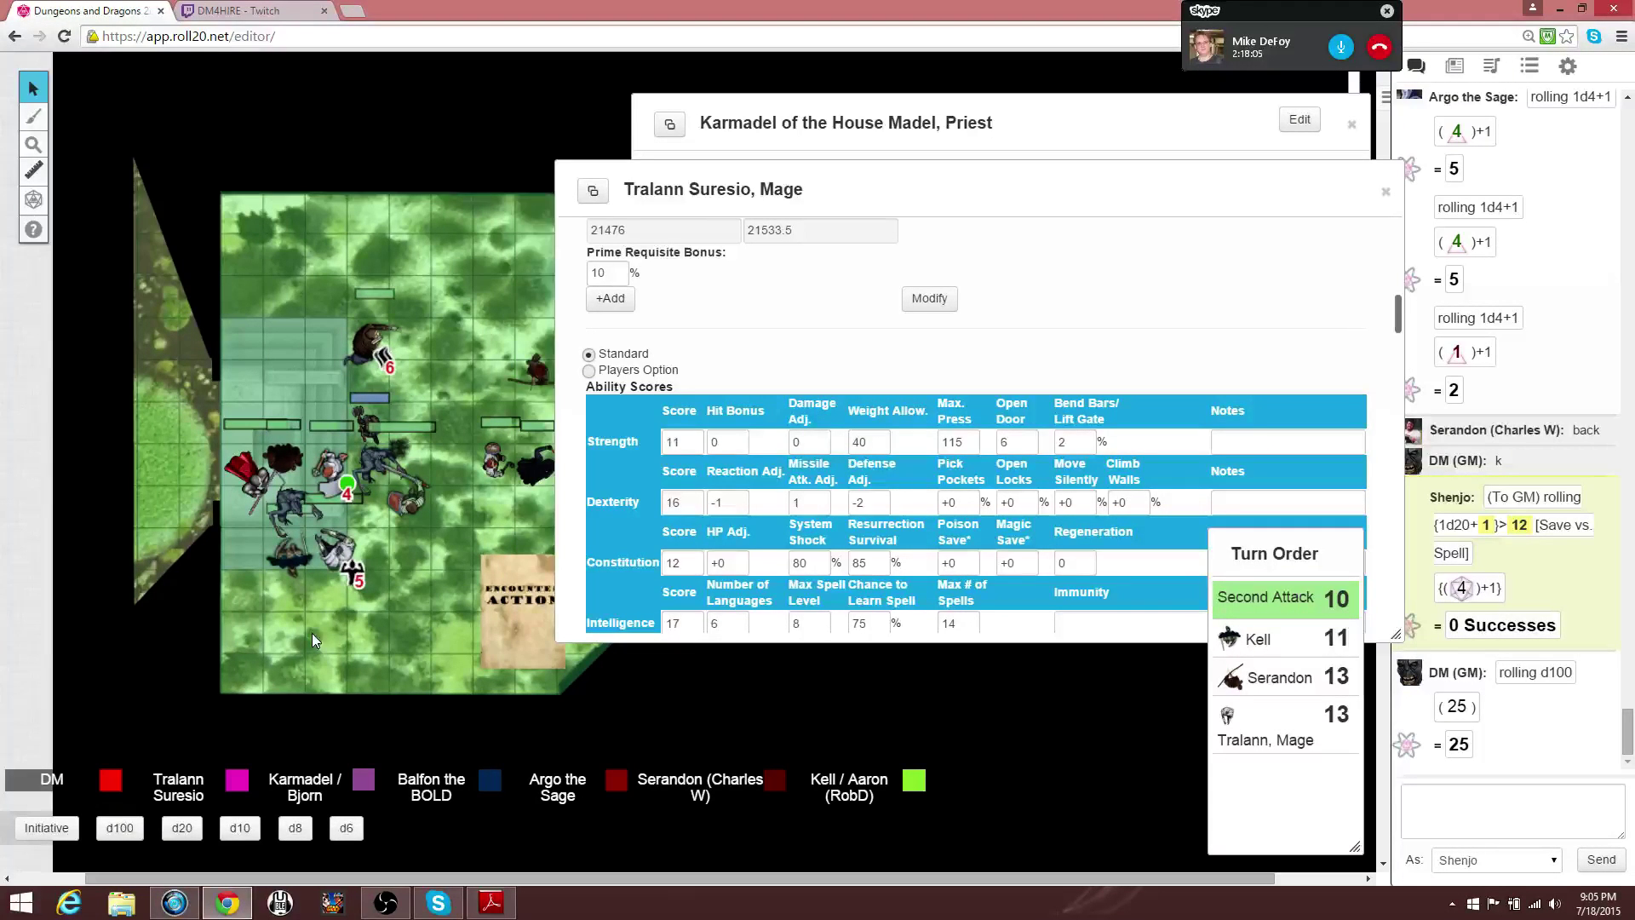
# Ping around Tralann's token, nudge then release a nearby party token, and ping the cluster.
pyautogui.click(239, 477)
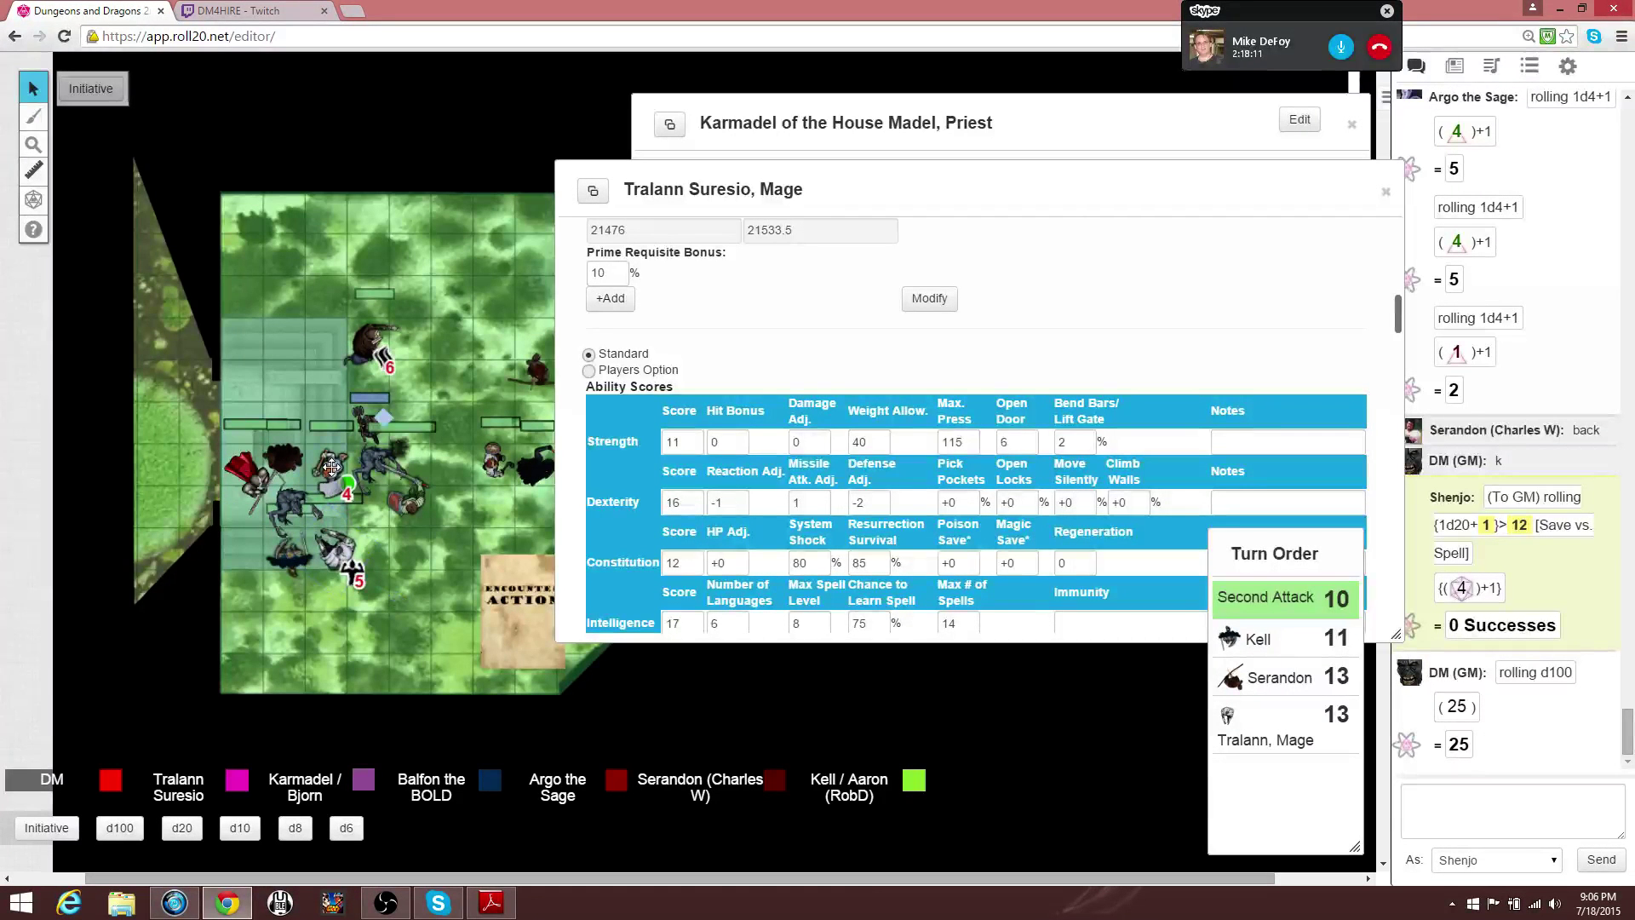
pyautogui.moveTo(330, 466); pyautogui.dragTo(327, 572)
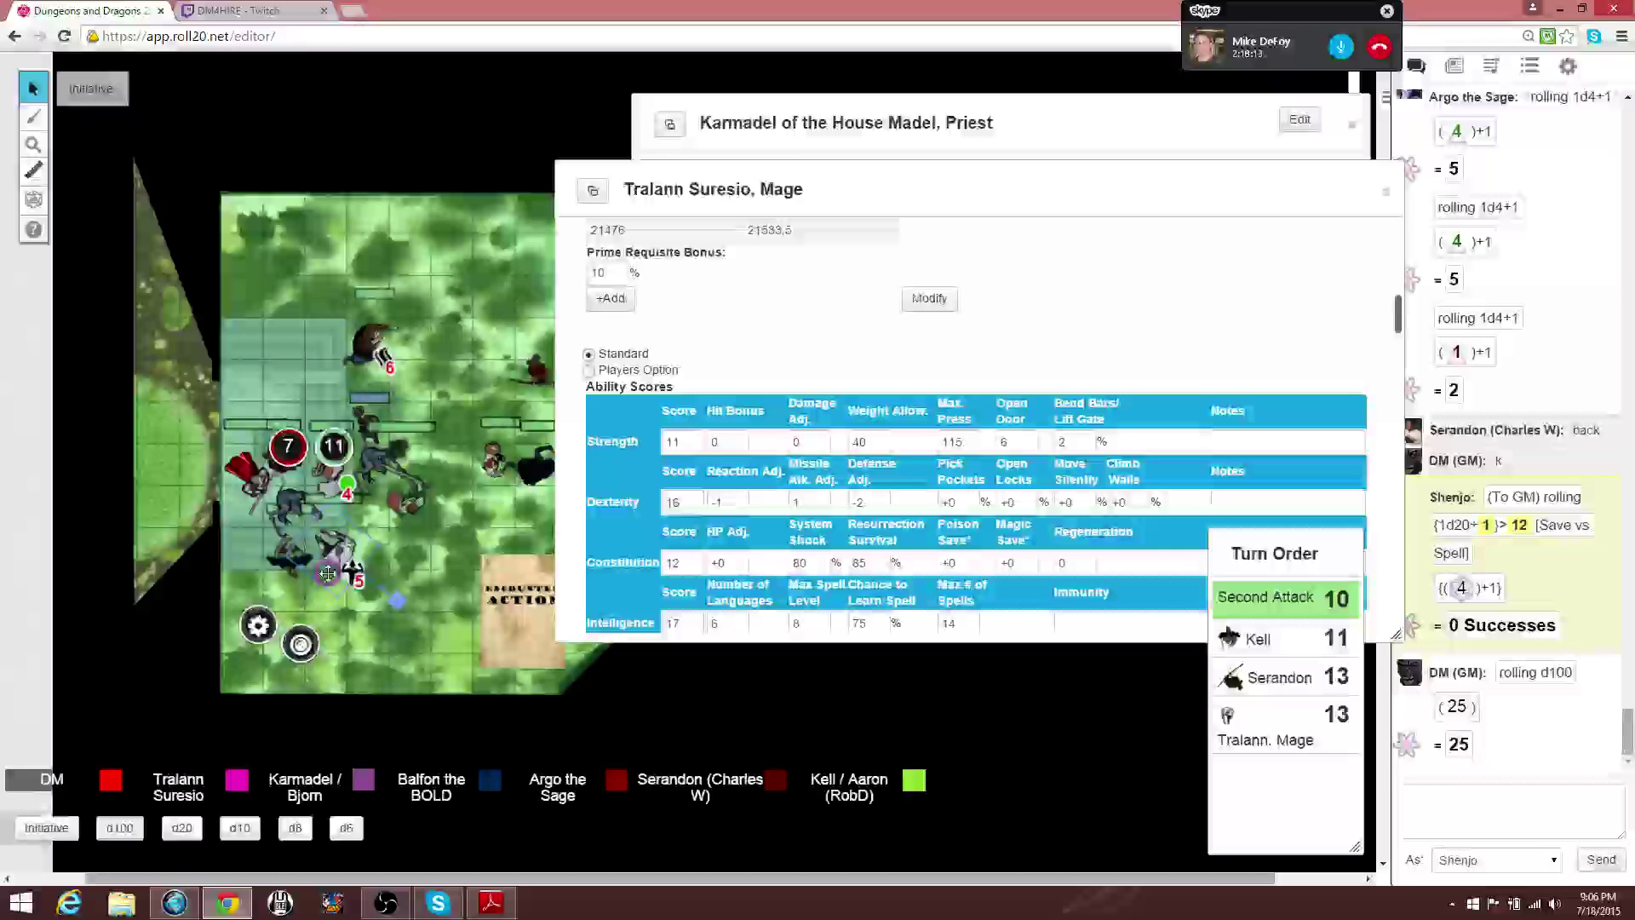
pyautogui.click(336, 537)
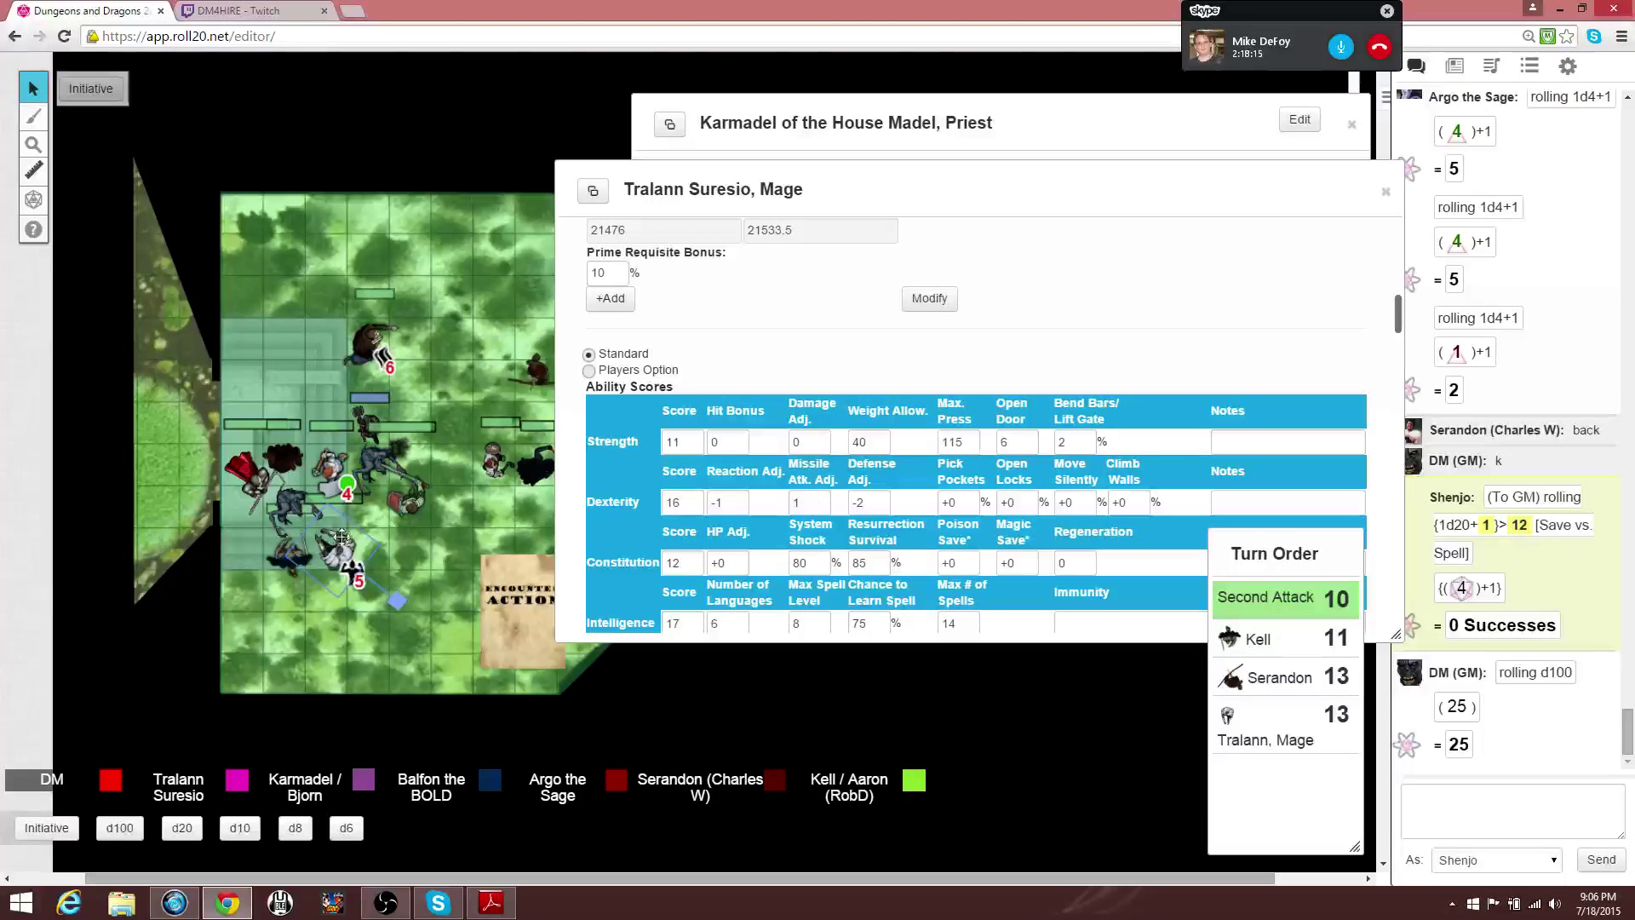
pyautogui.click(330, 477)
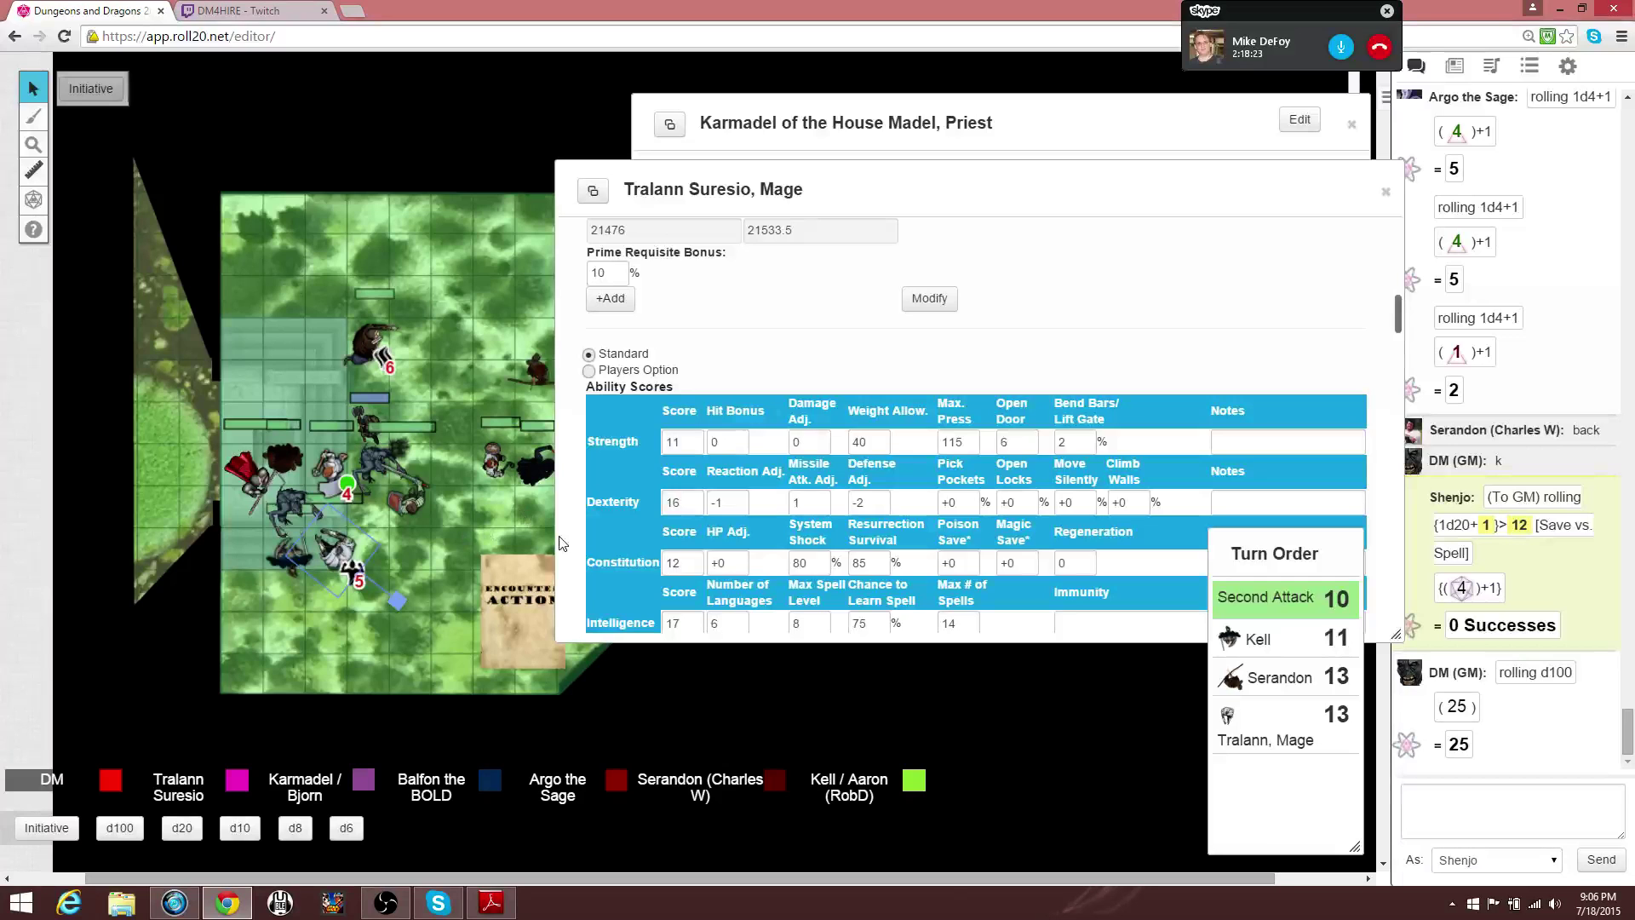
# Move Karmadel's priest sheet down out of the way and bring Bjorn's fighter sheet forward.
pyautogui.click(706, 153)
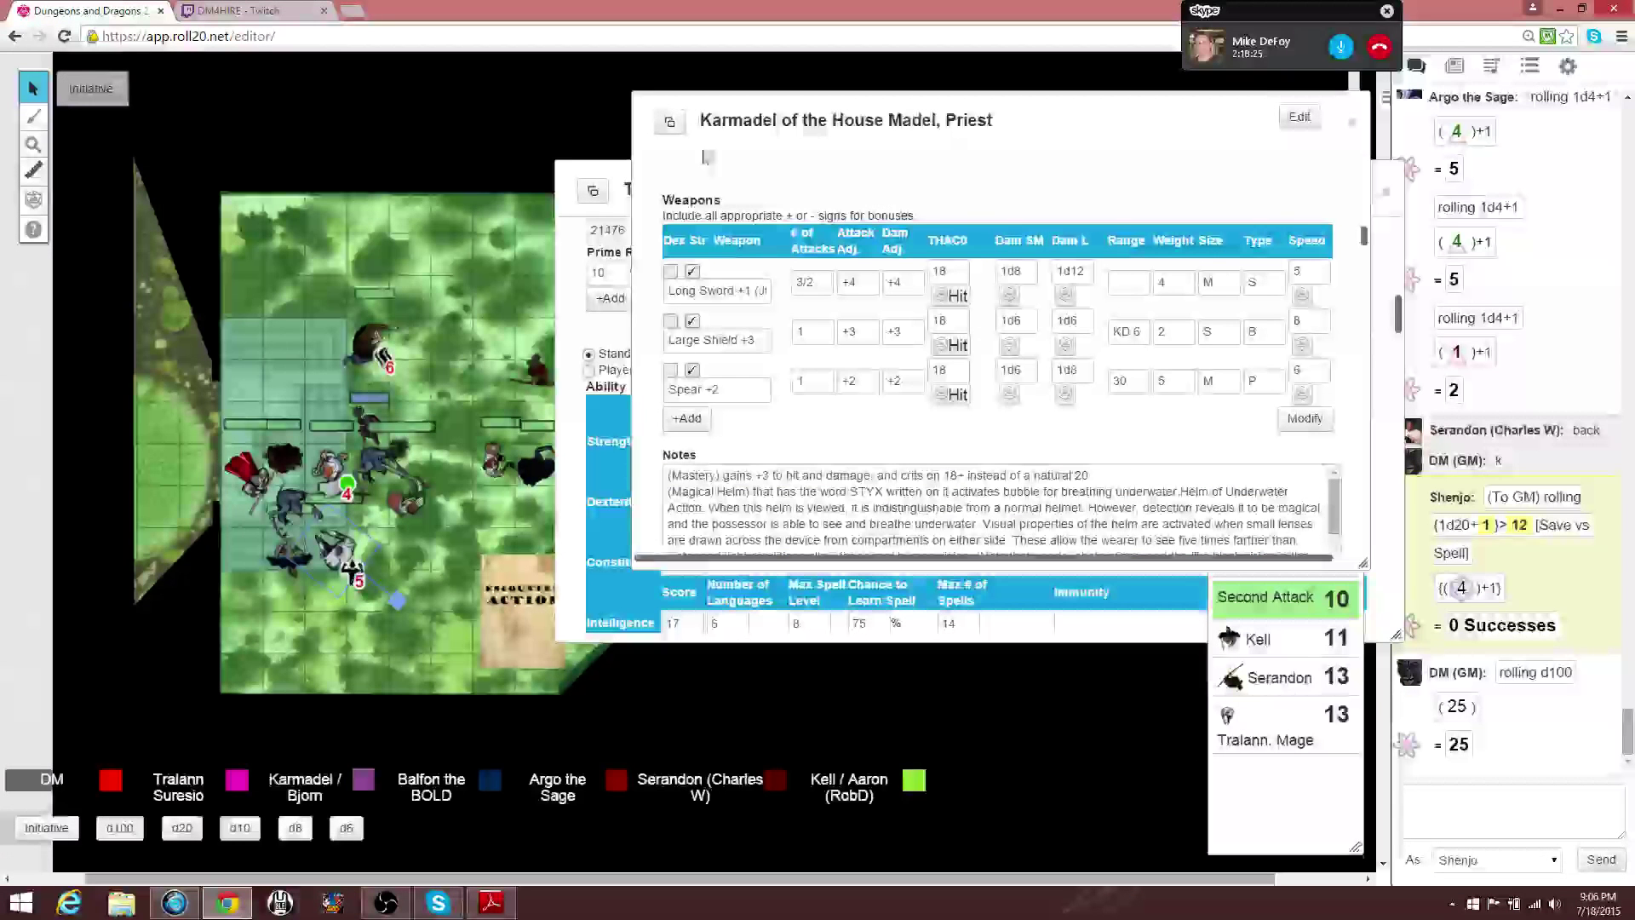
pyautogui.moveTo(707, 156); pyautogui.dragTo(729, 386)
pyautogui.moveTo(847, 208); pyautogui.dragTo(848, 424)
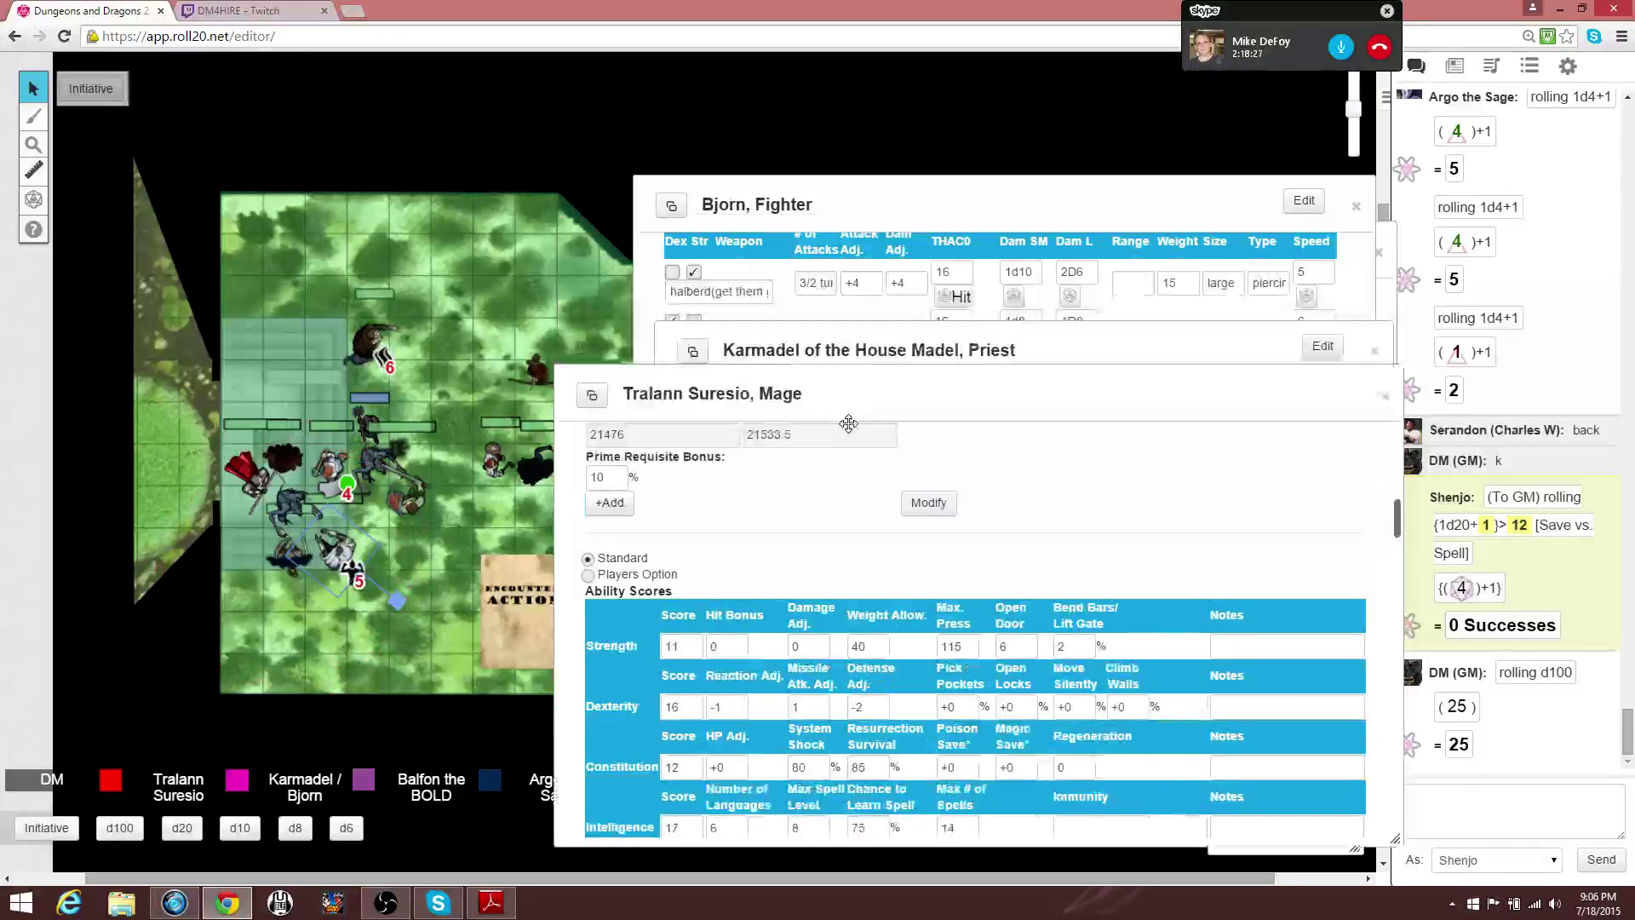
pyautogui.click(826, 513)
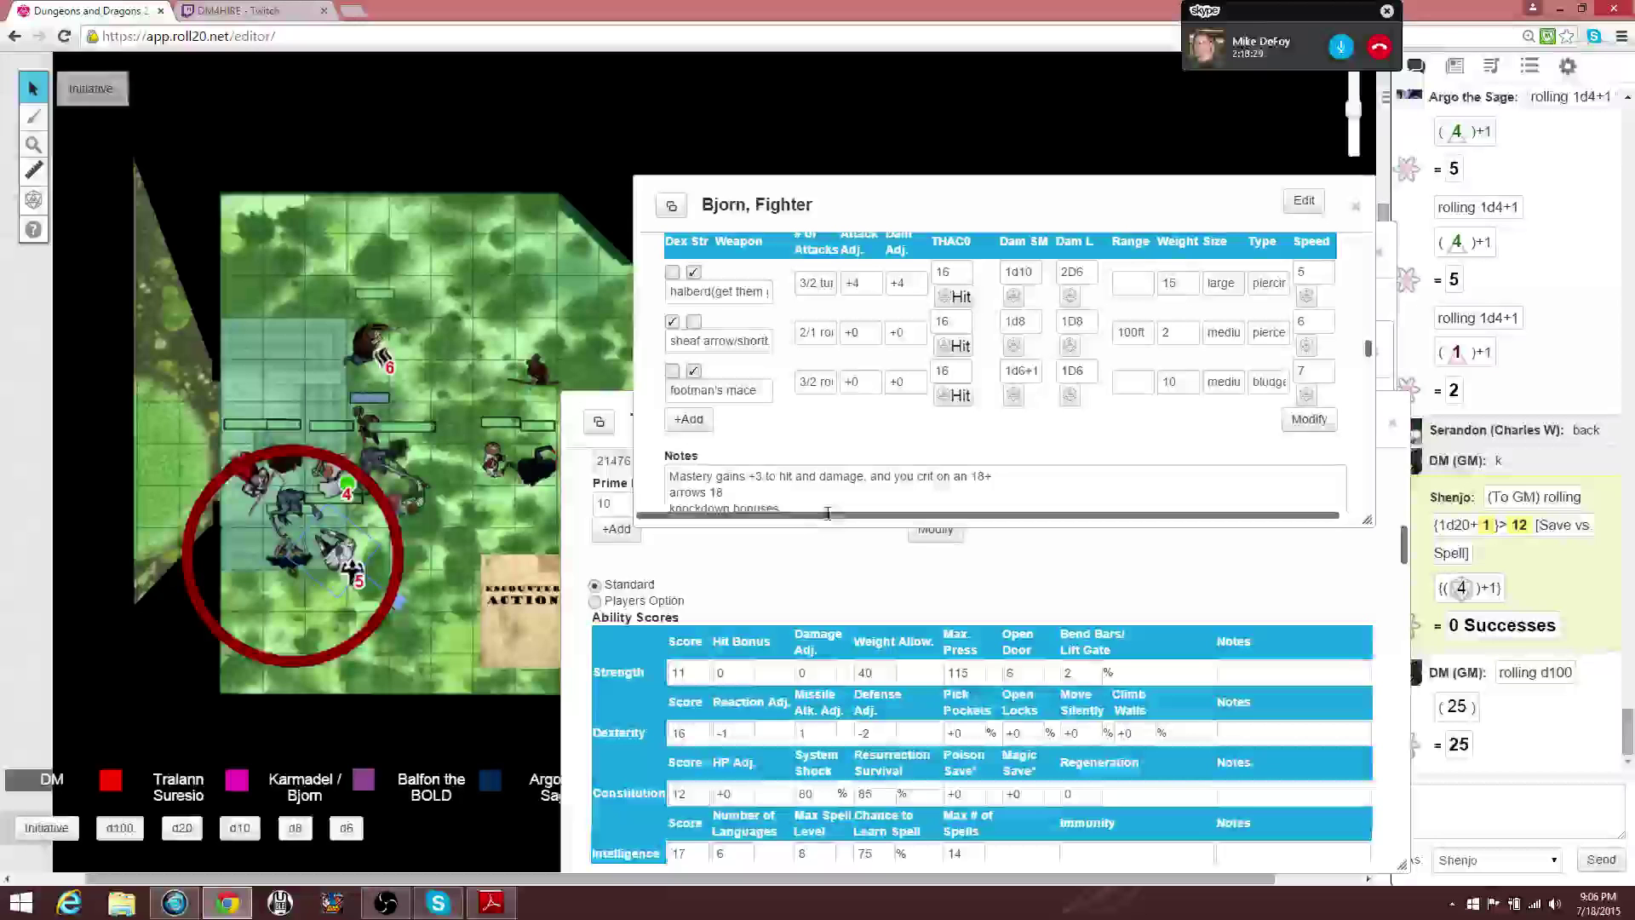
# Roll Bjorn's halberd attack and small/medium damage with default bonuses, posting AC -4 and 13 damage.
pyautogui.click(956, 297)
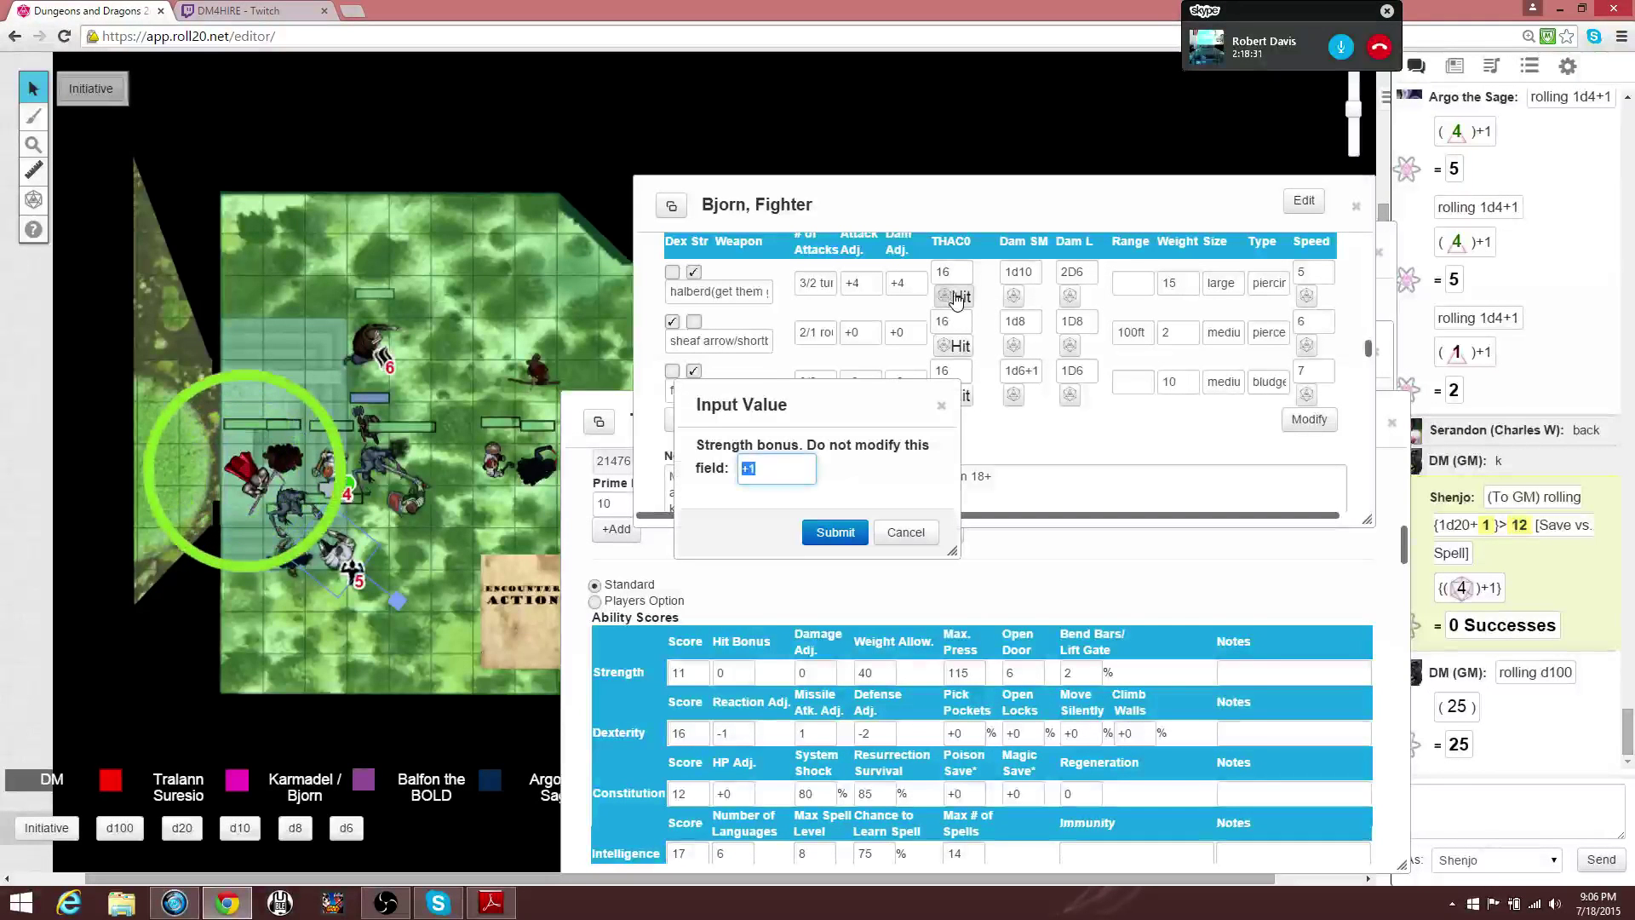
pyautogui.click(837, 533)
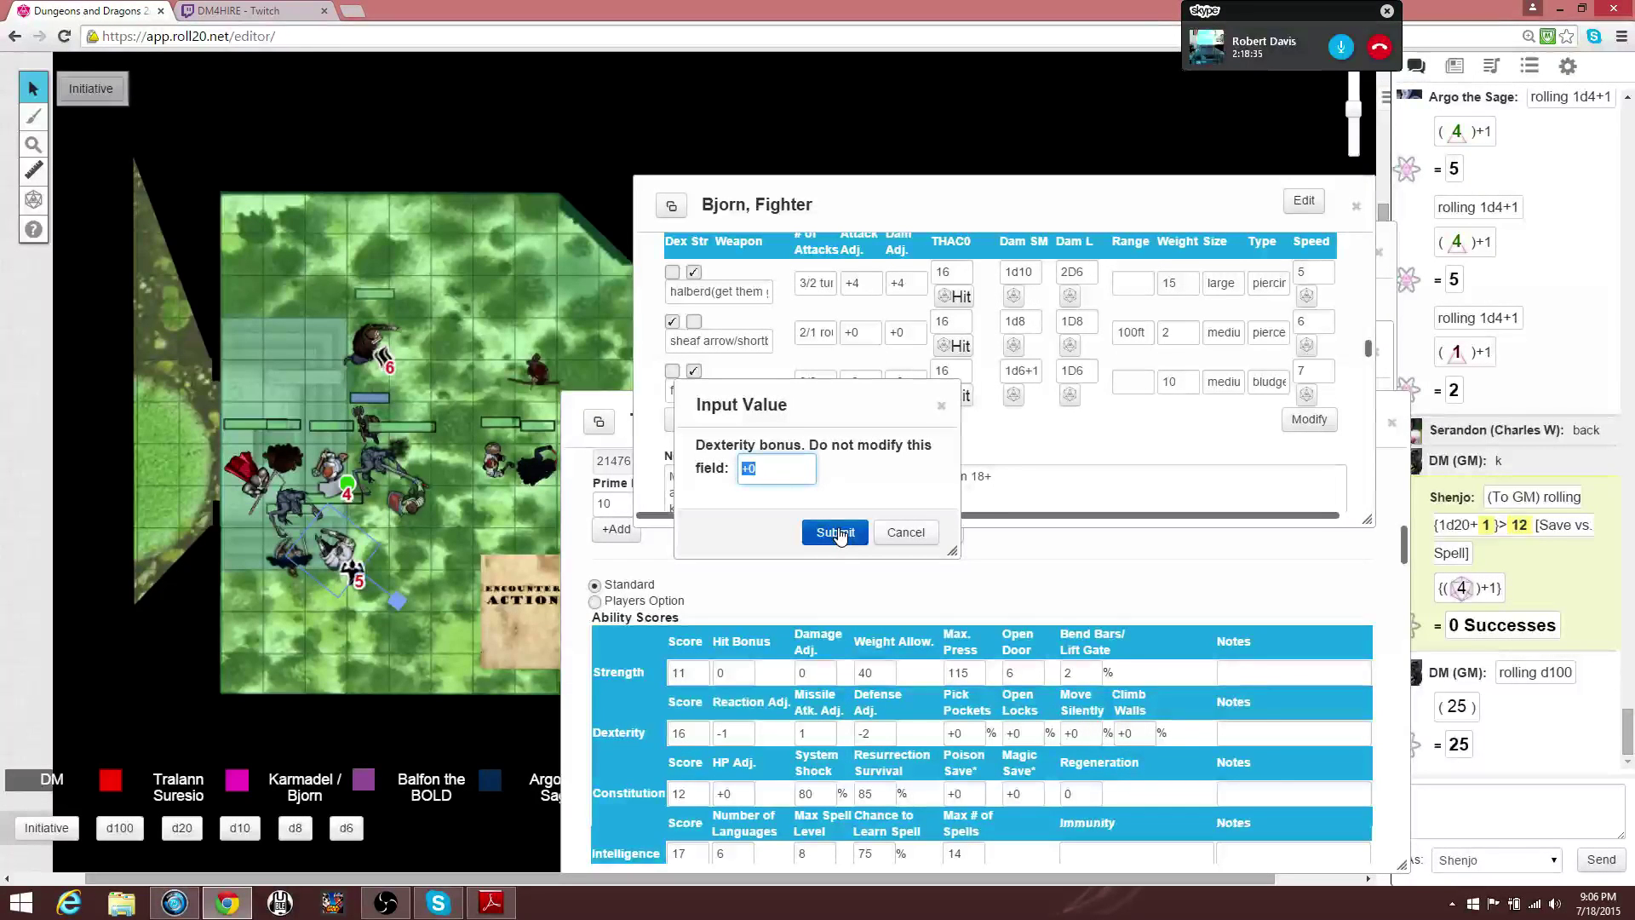
pyautogui.click(837, 533)
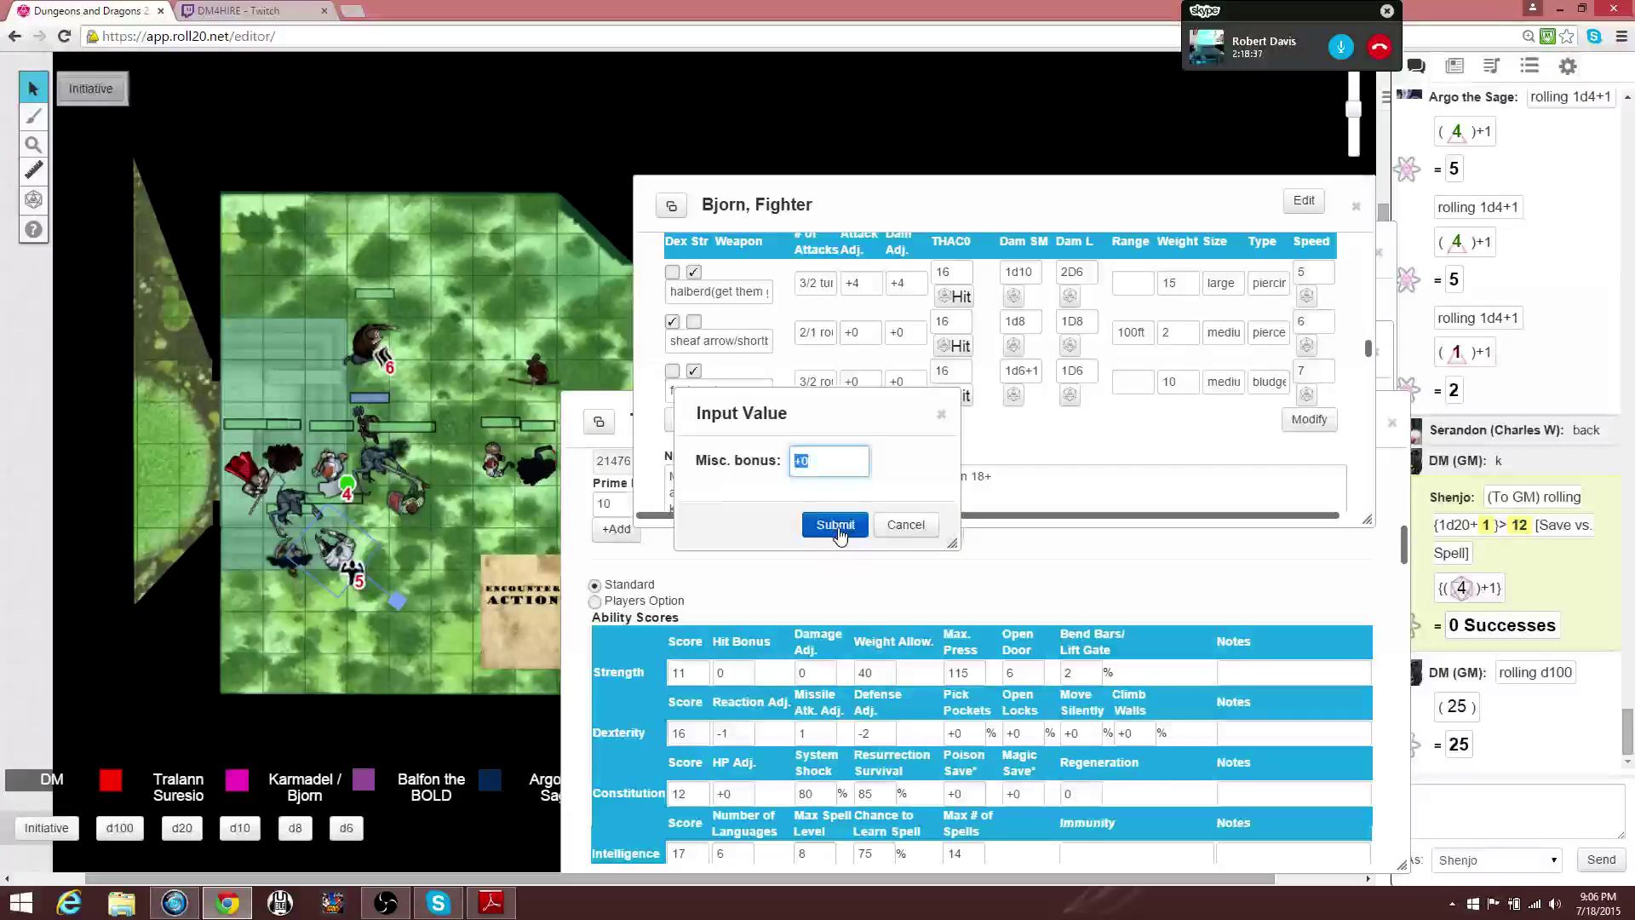
pyautogui.click(836, 533)
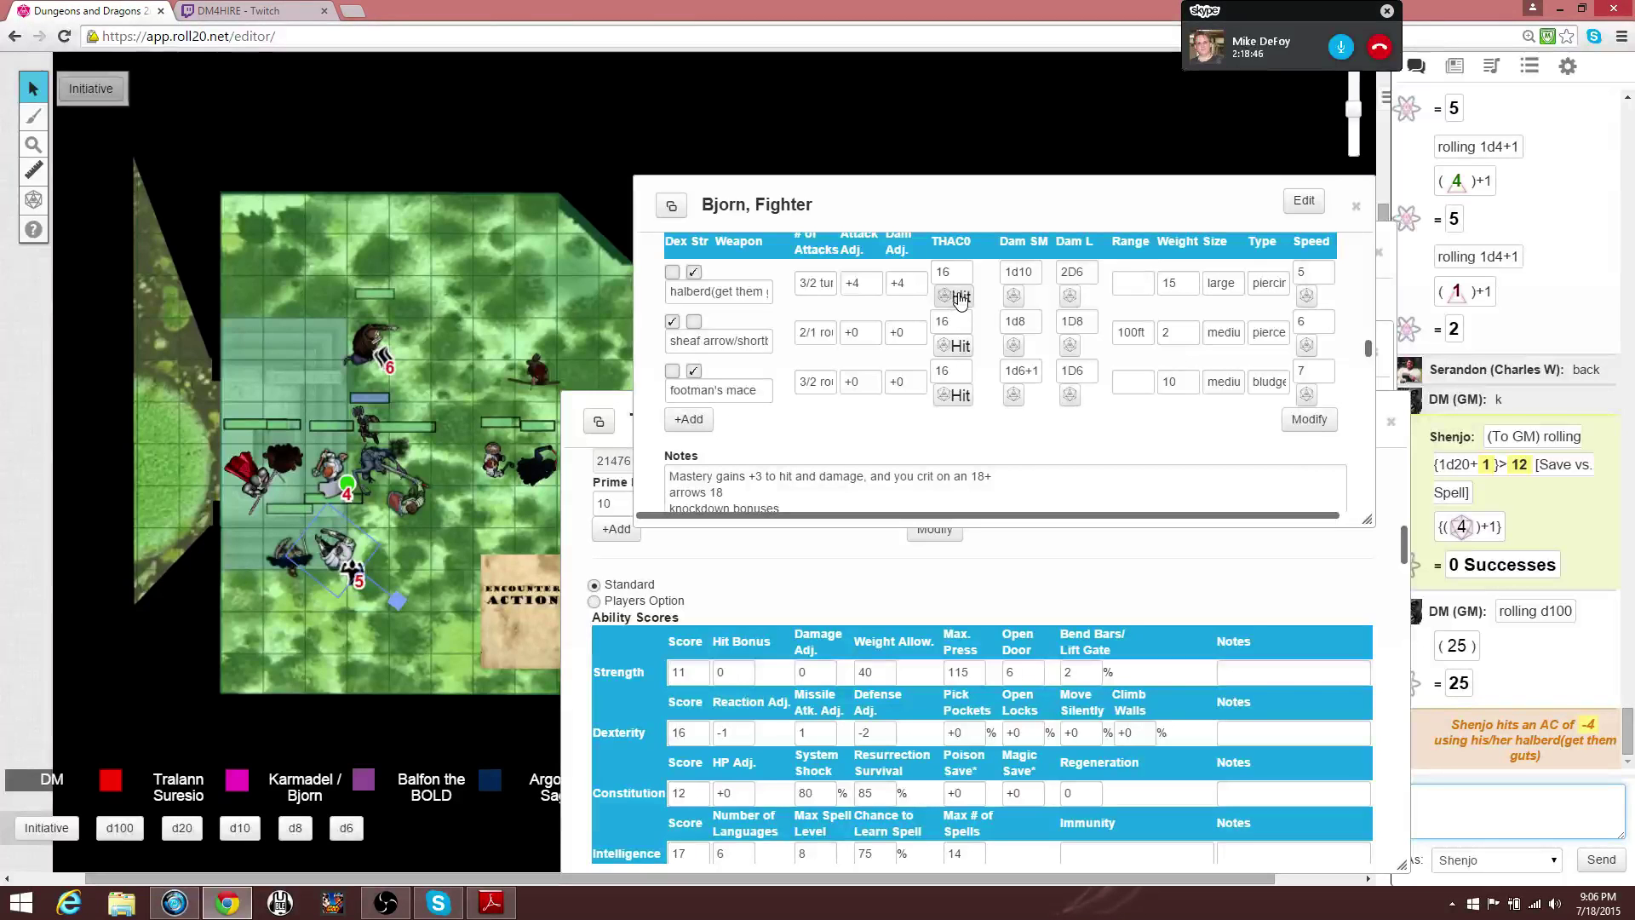
pyautogui.click(1014, 298)
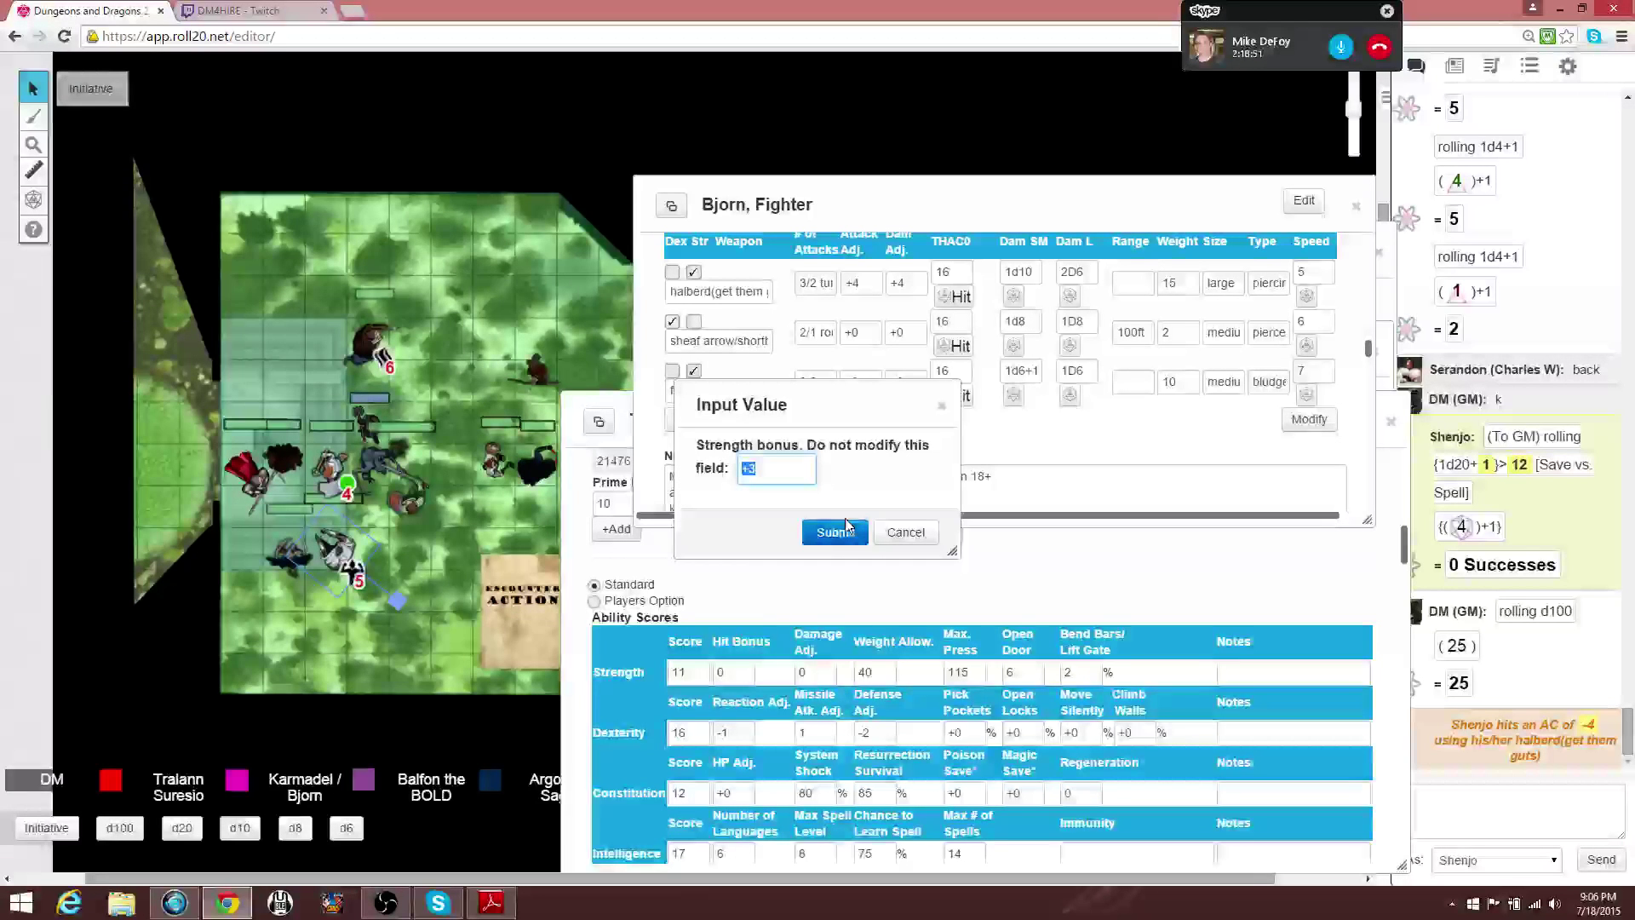
pyautogui.click(847, 525)
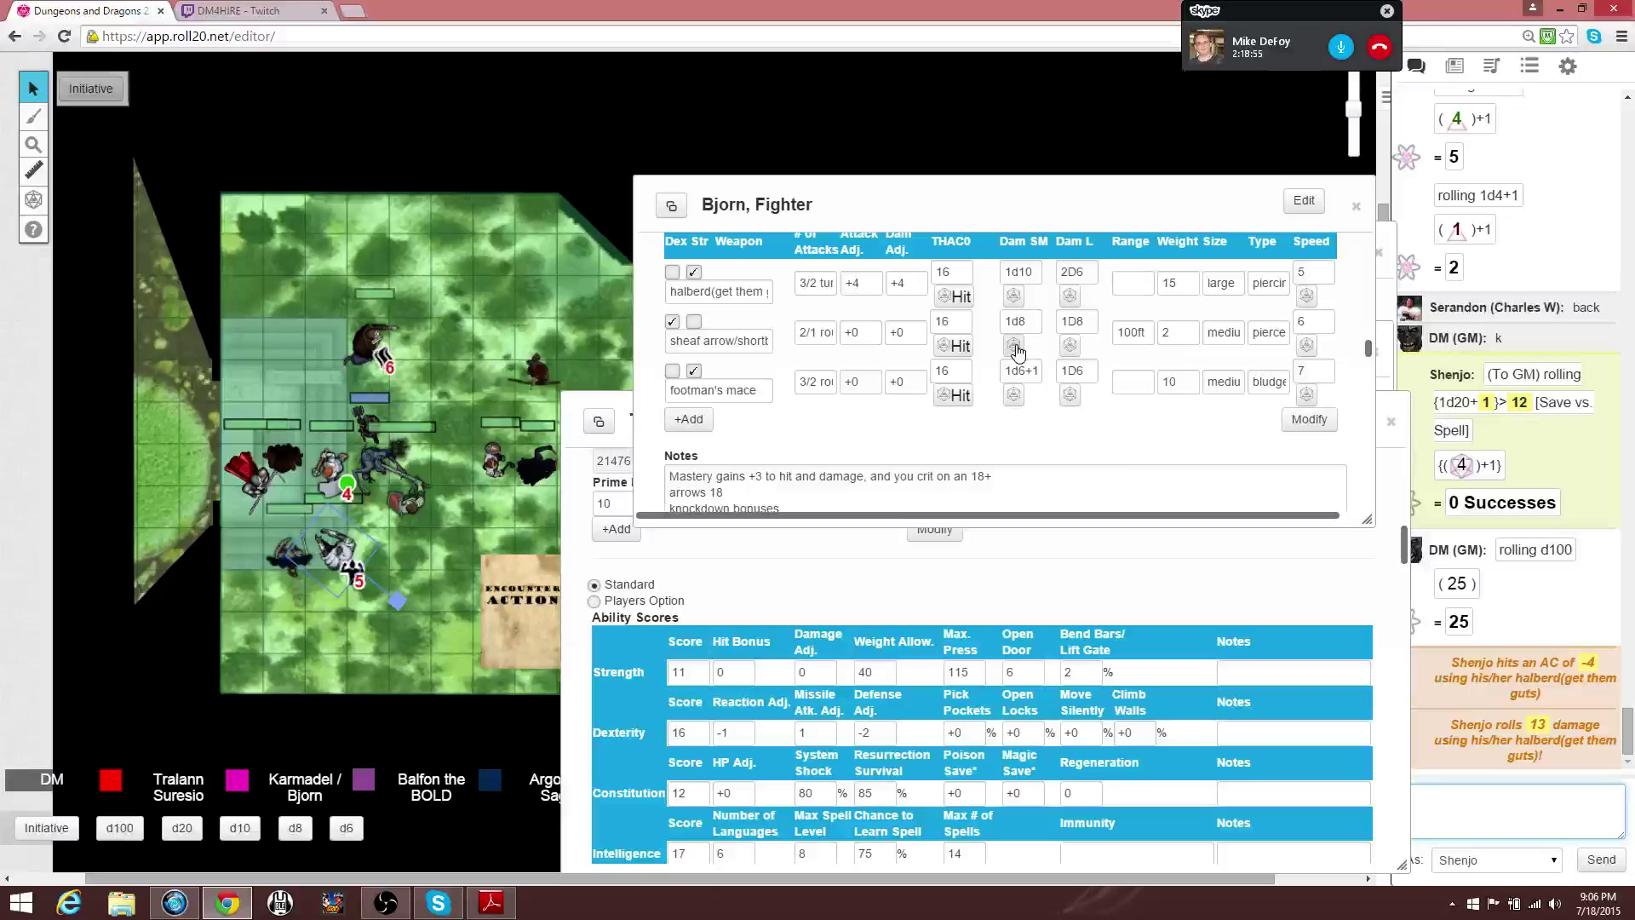
# Move Tralann's sheet up-right and set the chat speaker to Karmadel / Bjorn.
pyautogui.click(613, 435)
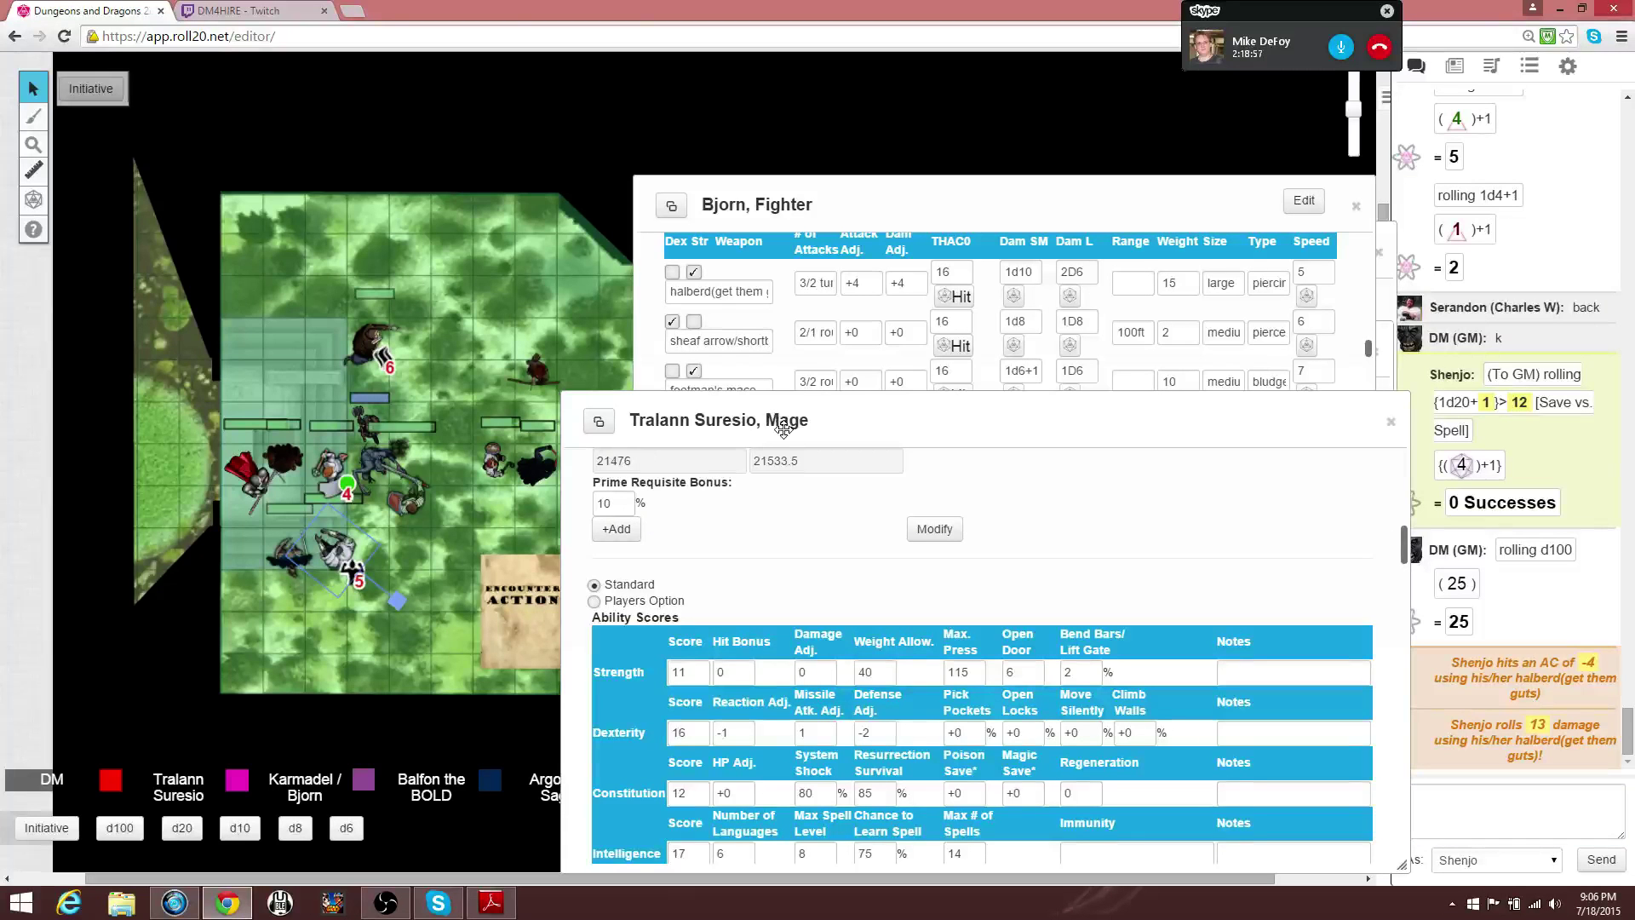
pyautogui.moveTo(784, 429)
pyautogui.mouseDown()
pyautogui.moveTo(824, 82)
pyautogui.moveTo(820, 107)
pyautogui.mouseUp()
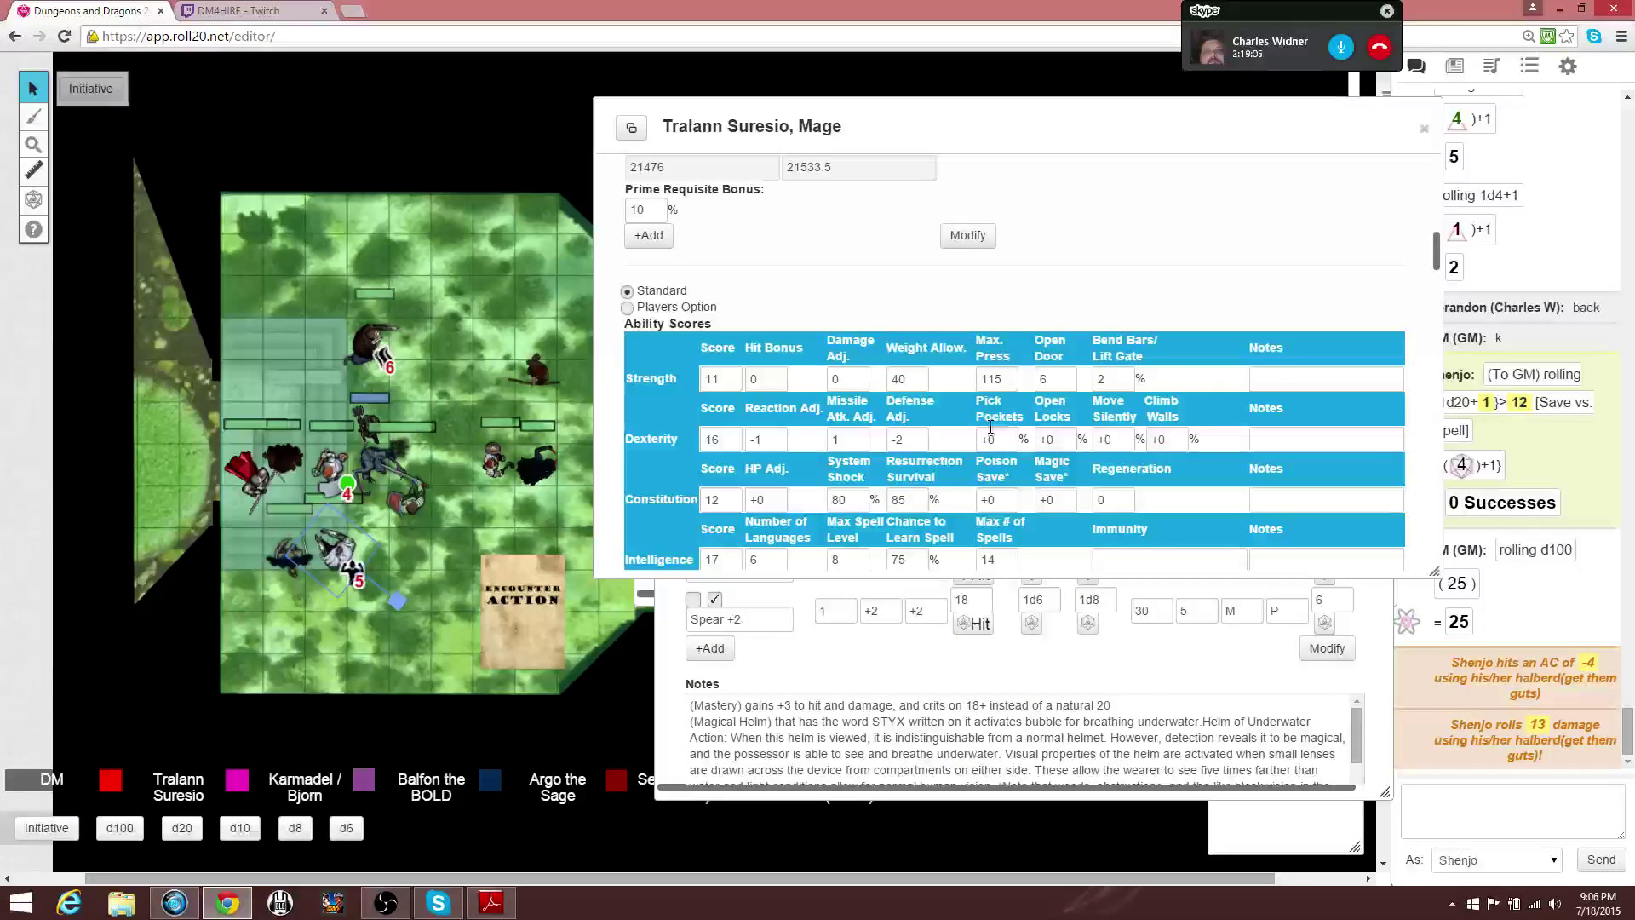
pyautogui.click(1495, 859)
pyautogui.click(1409, 705)
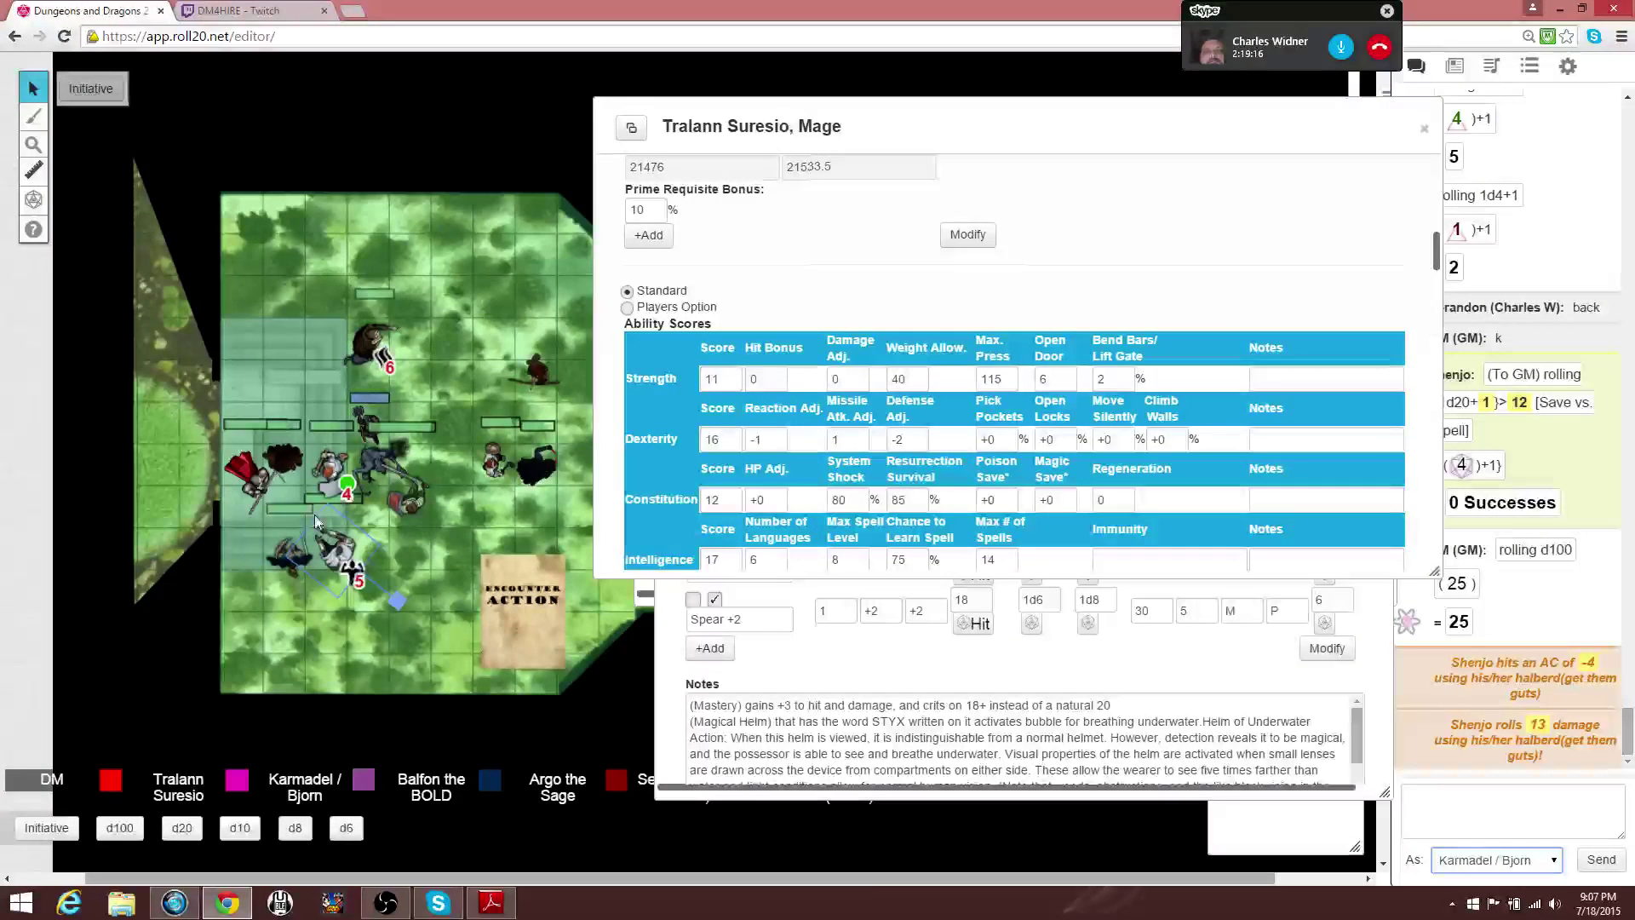
# Open Bjorn's fighter sheet from his map token and ping the token.
pyautogui.doubleClick(373, 468)
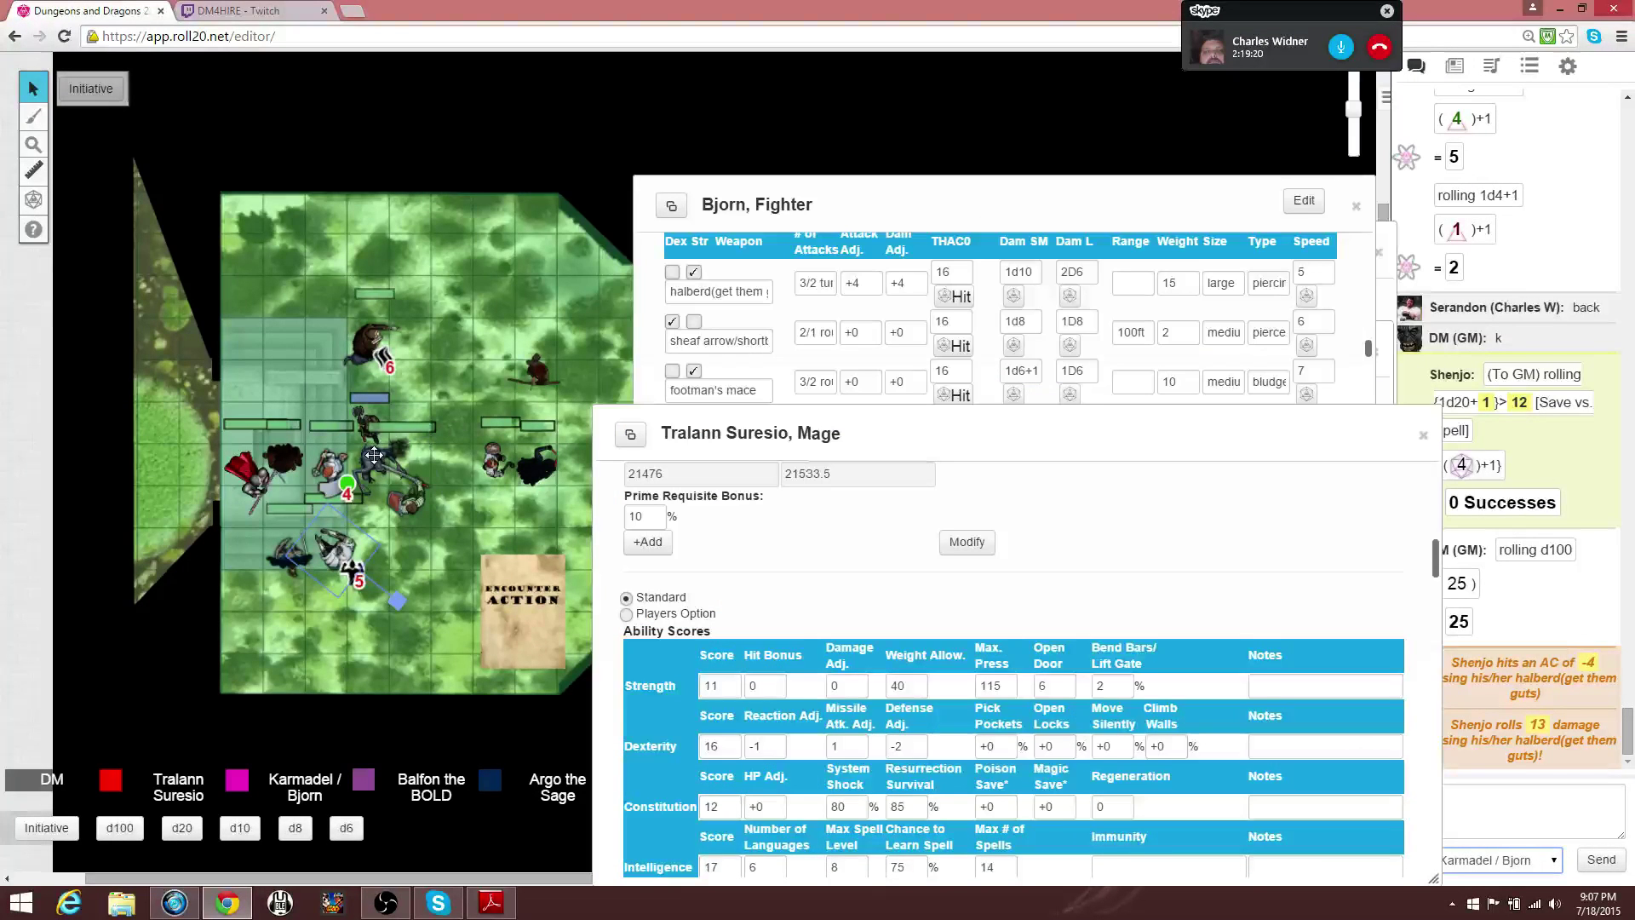
pyautogui.click(373, 457)
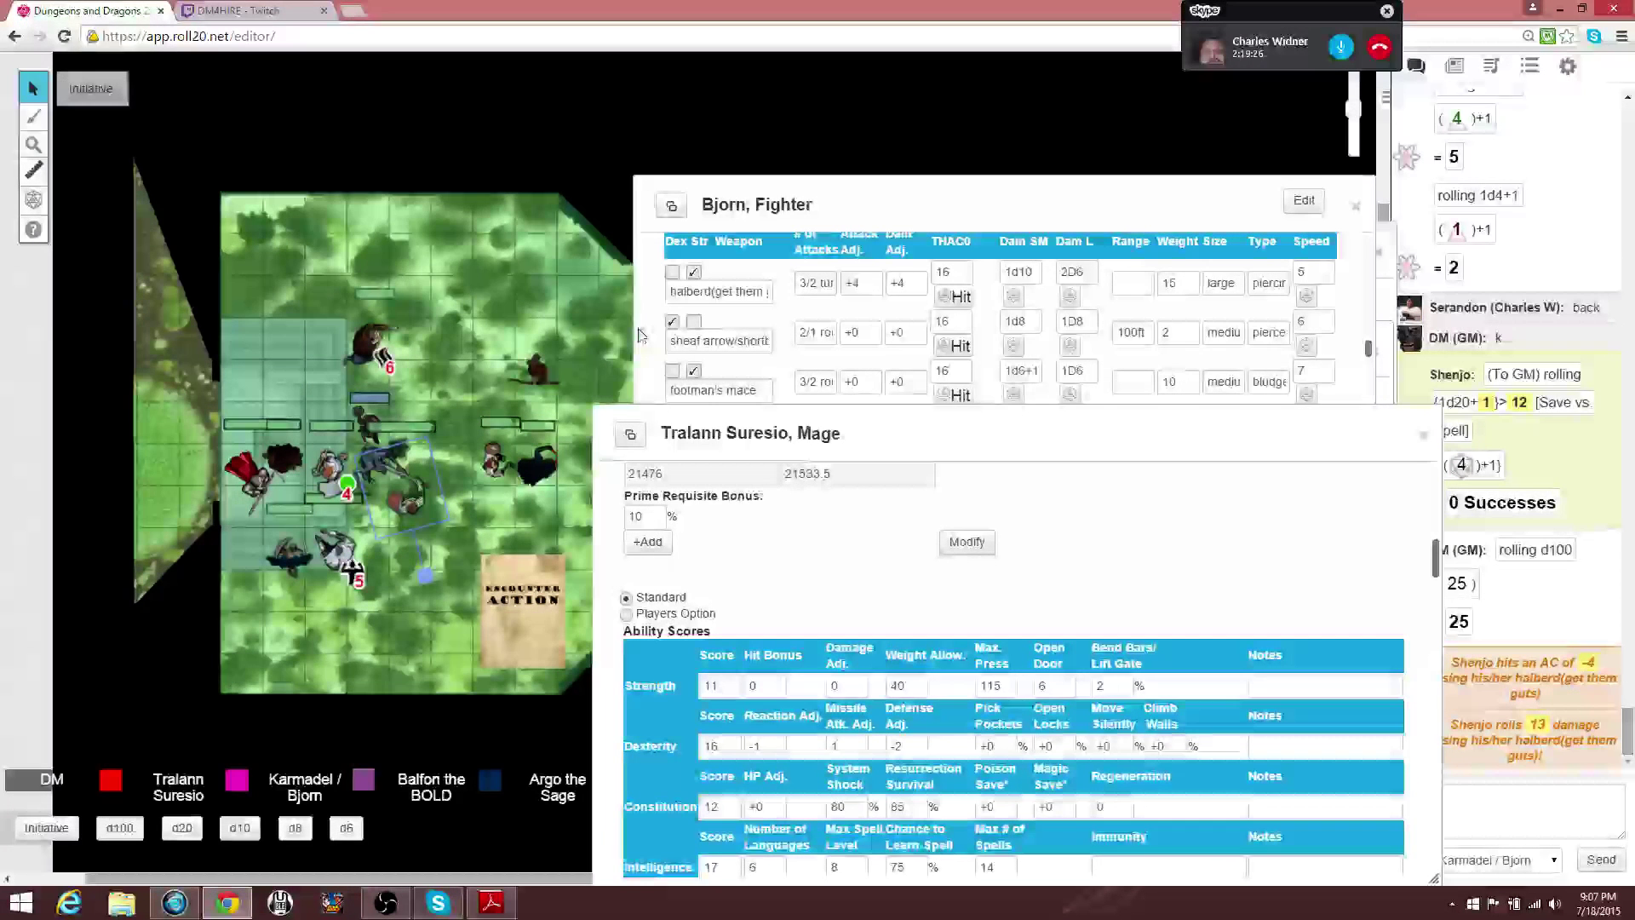
# Stack Bjorn's, Shenjo's, Karmadel's and Tralann's sheets down the right side.
pyautogui.moveTo(753, 205); pyautogui.dragTo(890, 467)
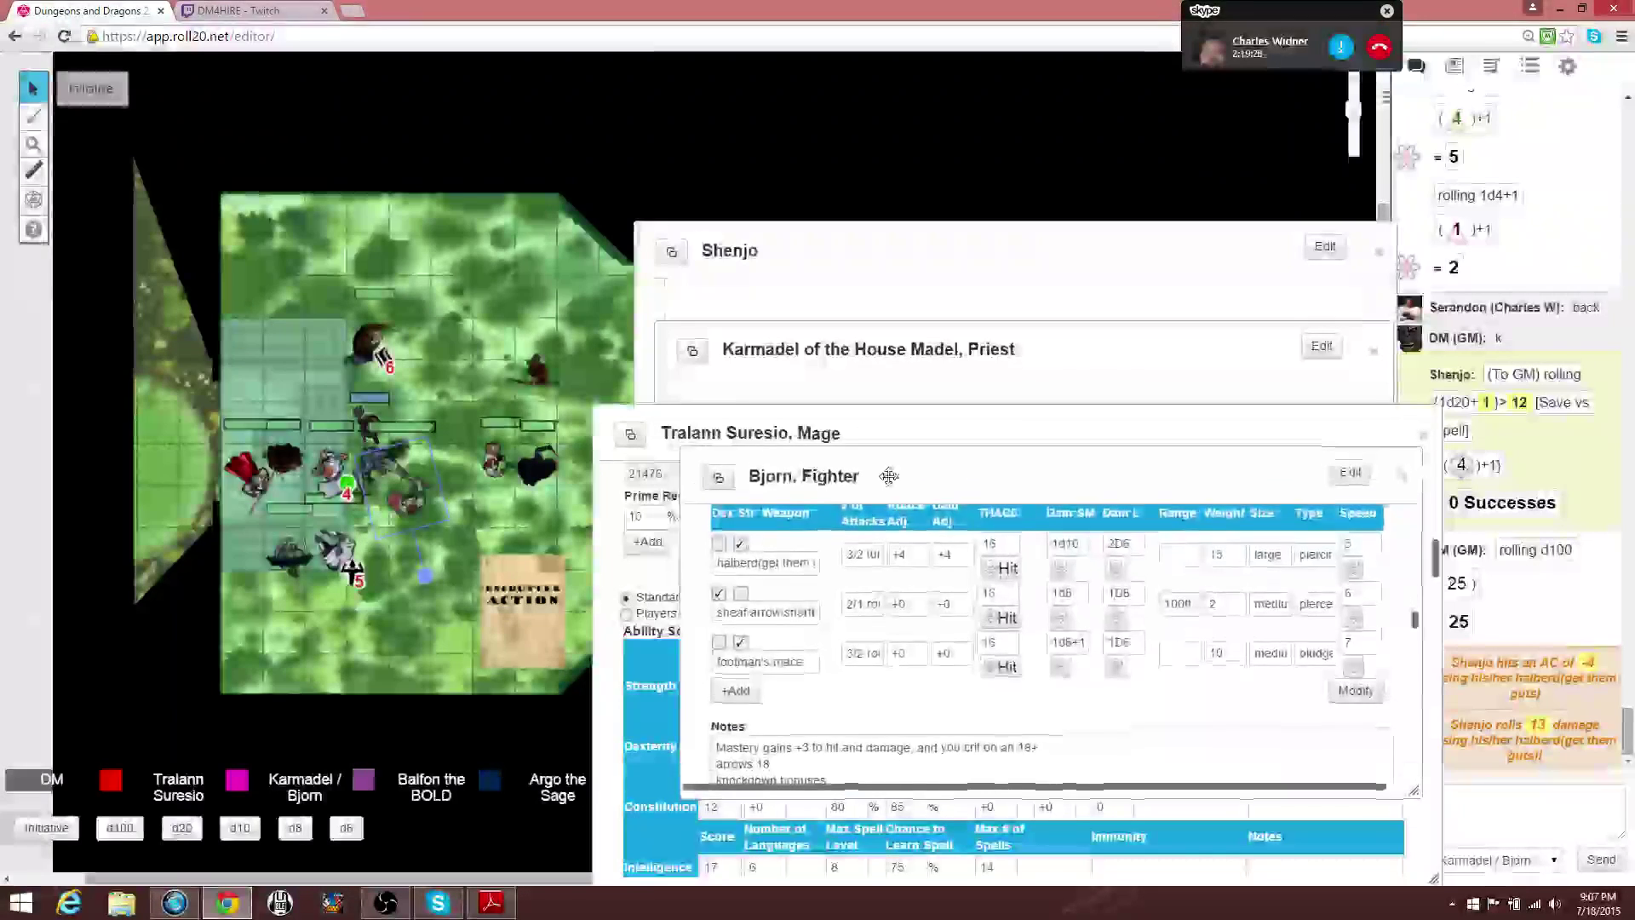
pyautogui.moveTo(881, 262)
pyautogui.mouseDown()
pyautogui.moveTo(770, 261)
pyautogui.moveTo(1008, 158)
pyautogui.mouseUp()
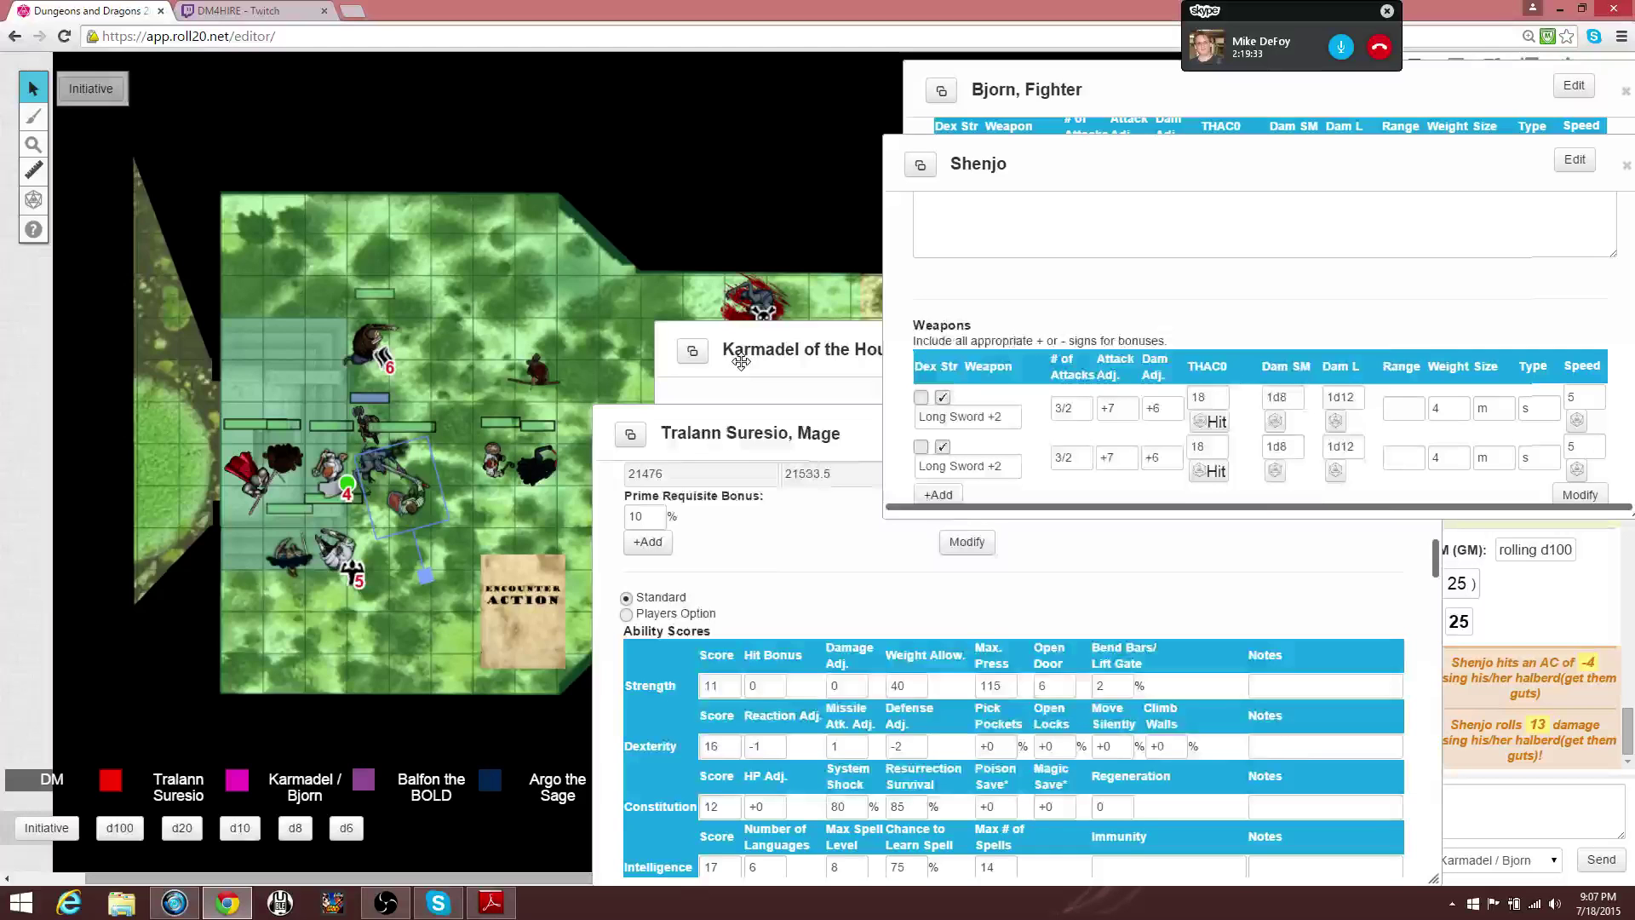
pyautogui.moveTo(742, 362); pyautogui.dragTo(984, 242)
pyautogui.moveTo(826, 441); pyautogui.dragTo(1048, 315)
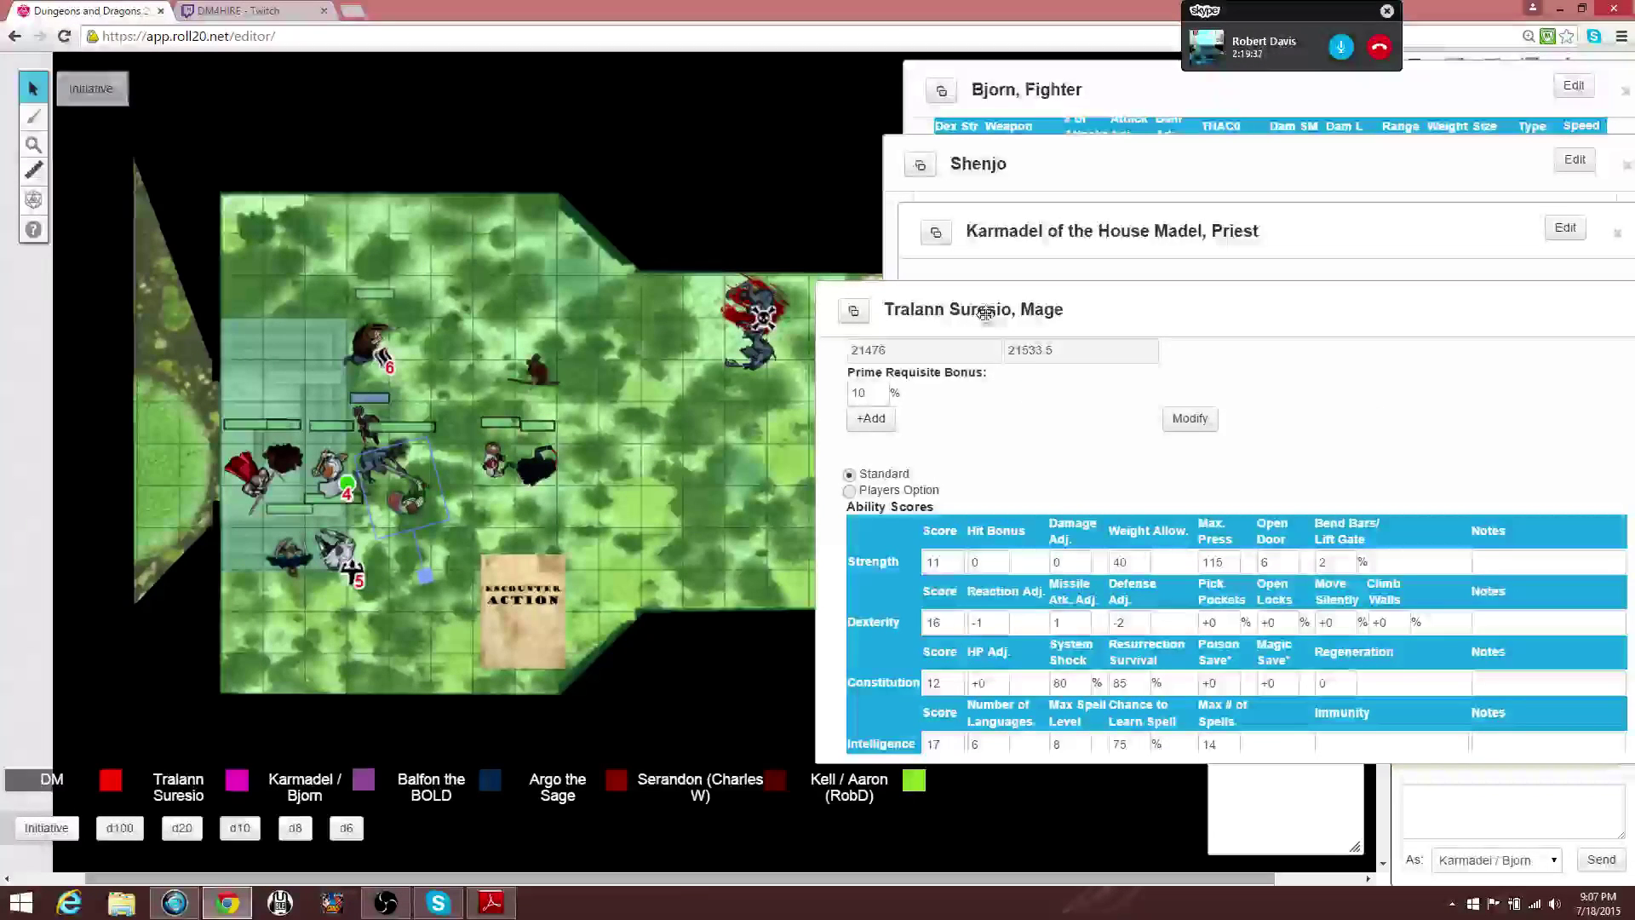
# Ping and select the party's token, then bring the Turn Order list forward.
pyautogui.click(371, 470)
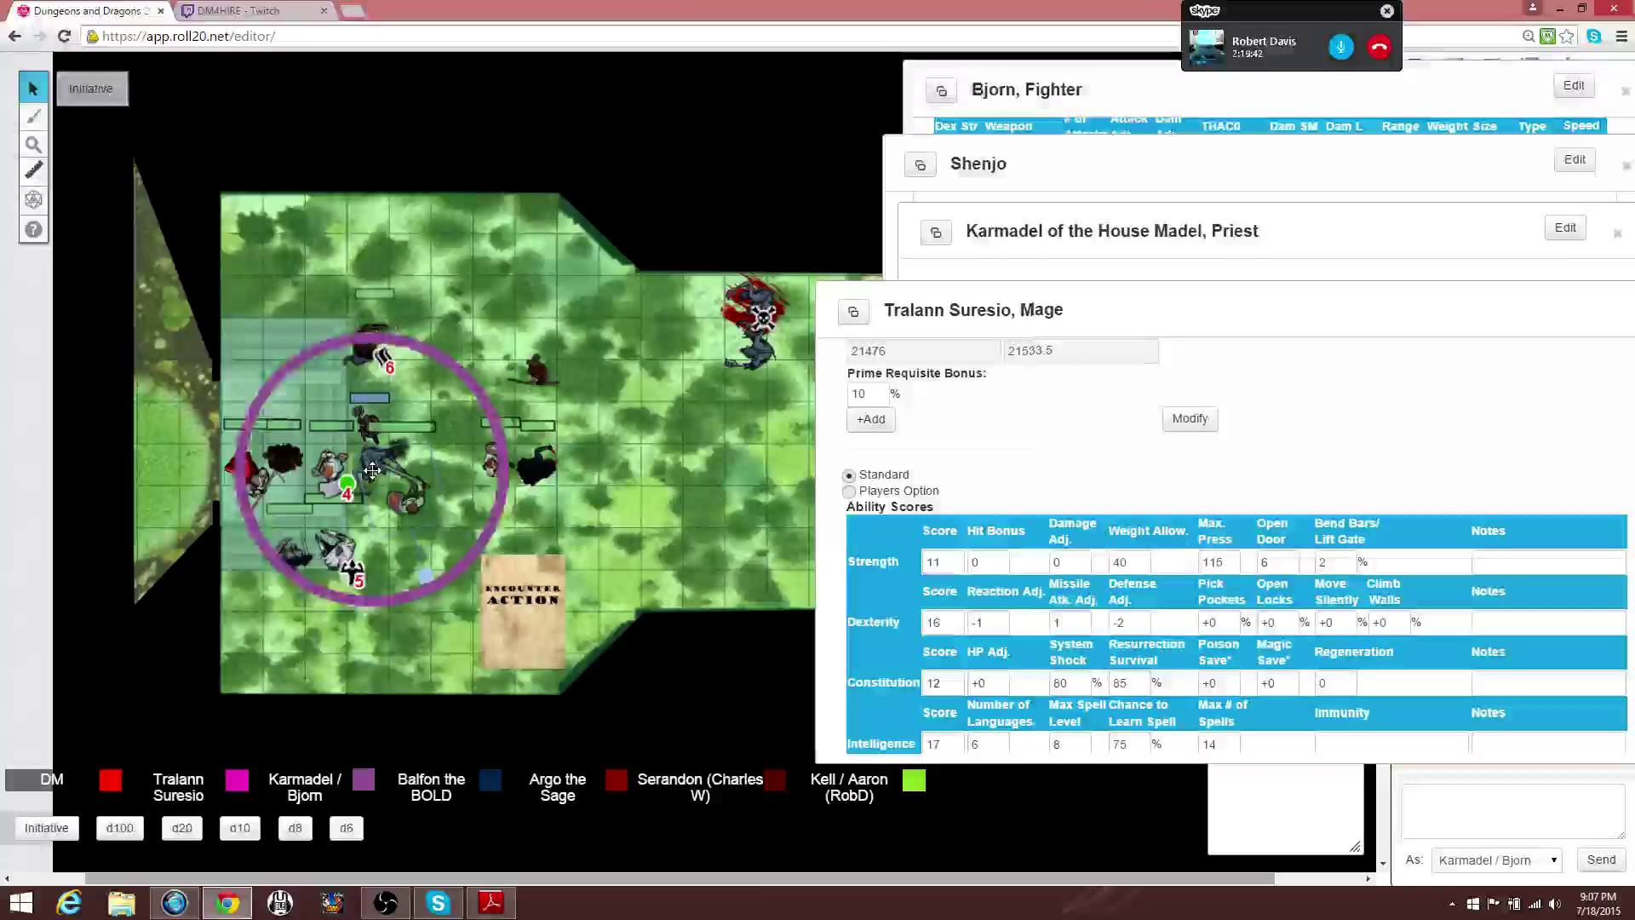
pyautogui.click(371, 470)
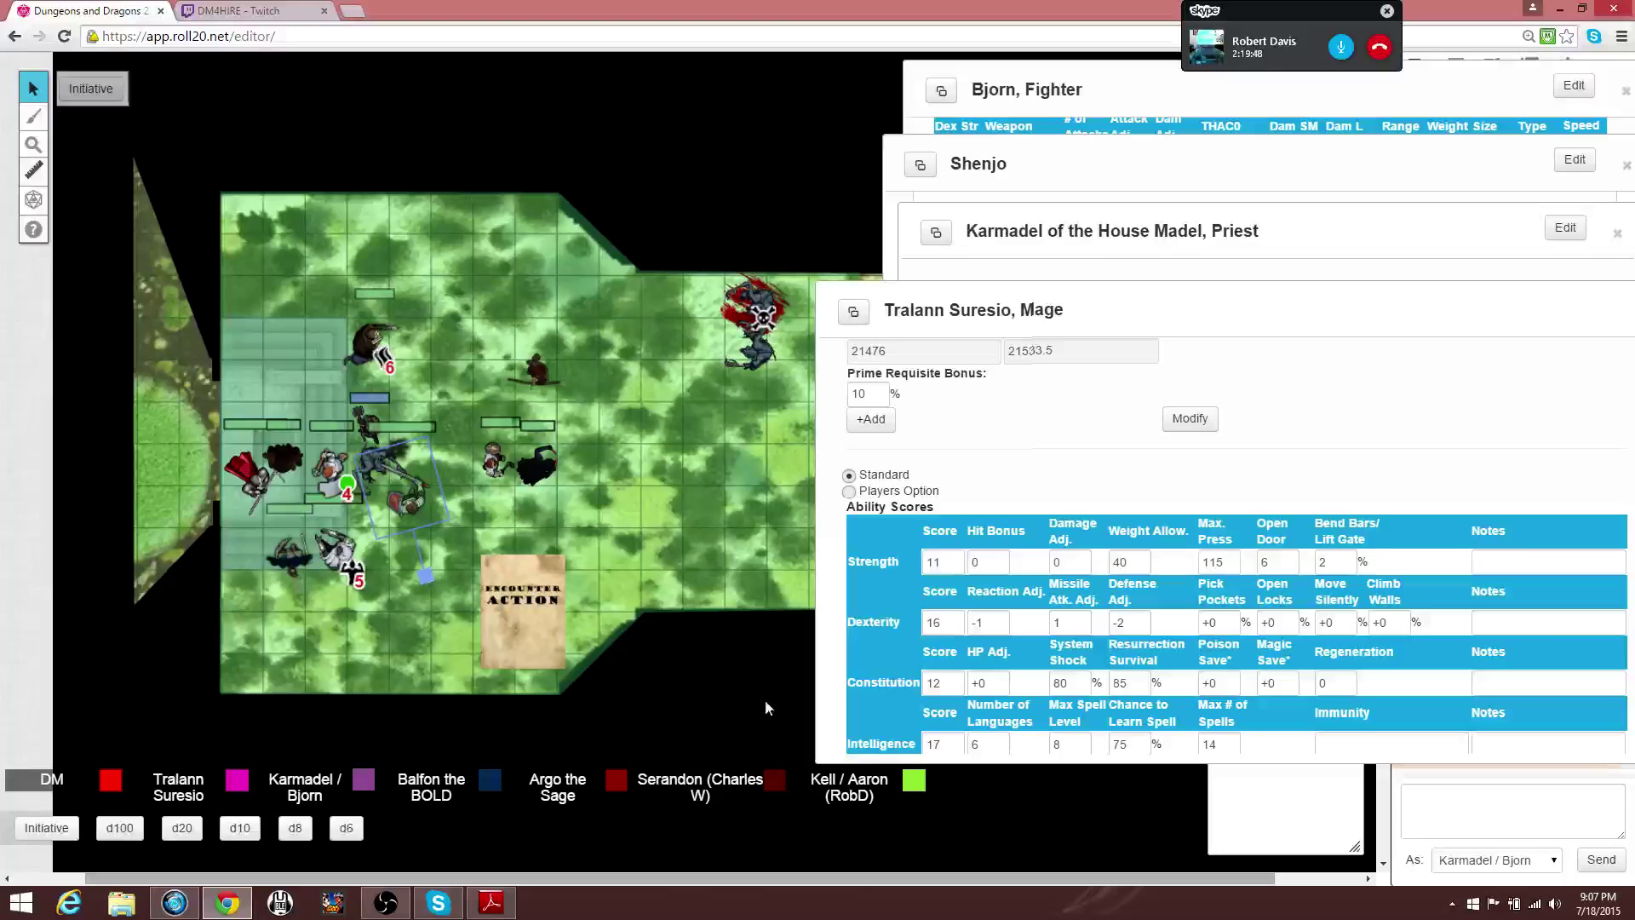
pyautogui.click(1294, 815)
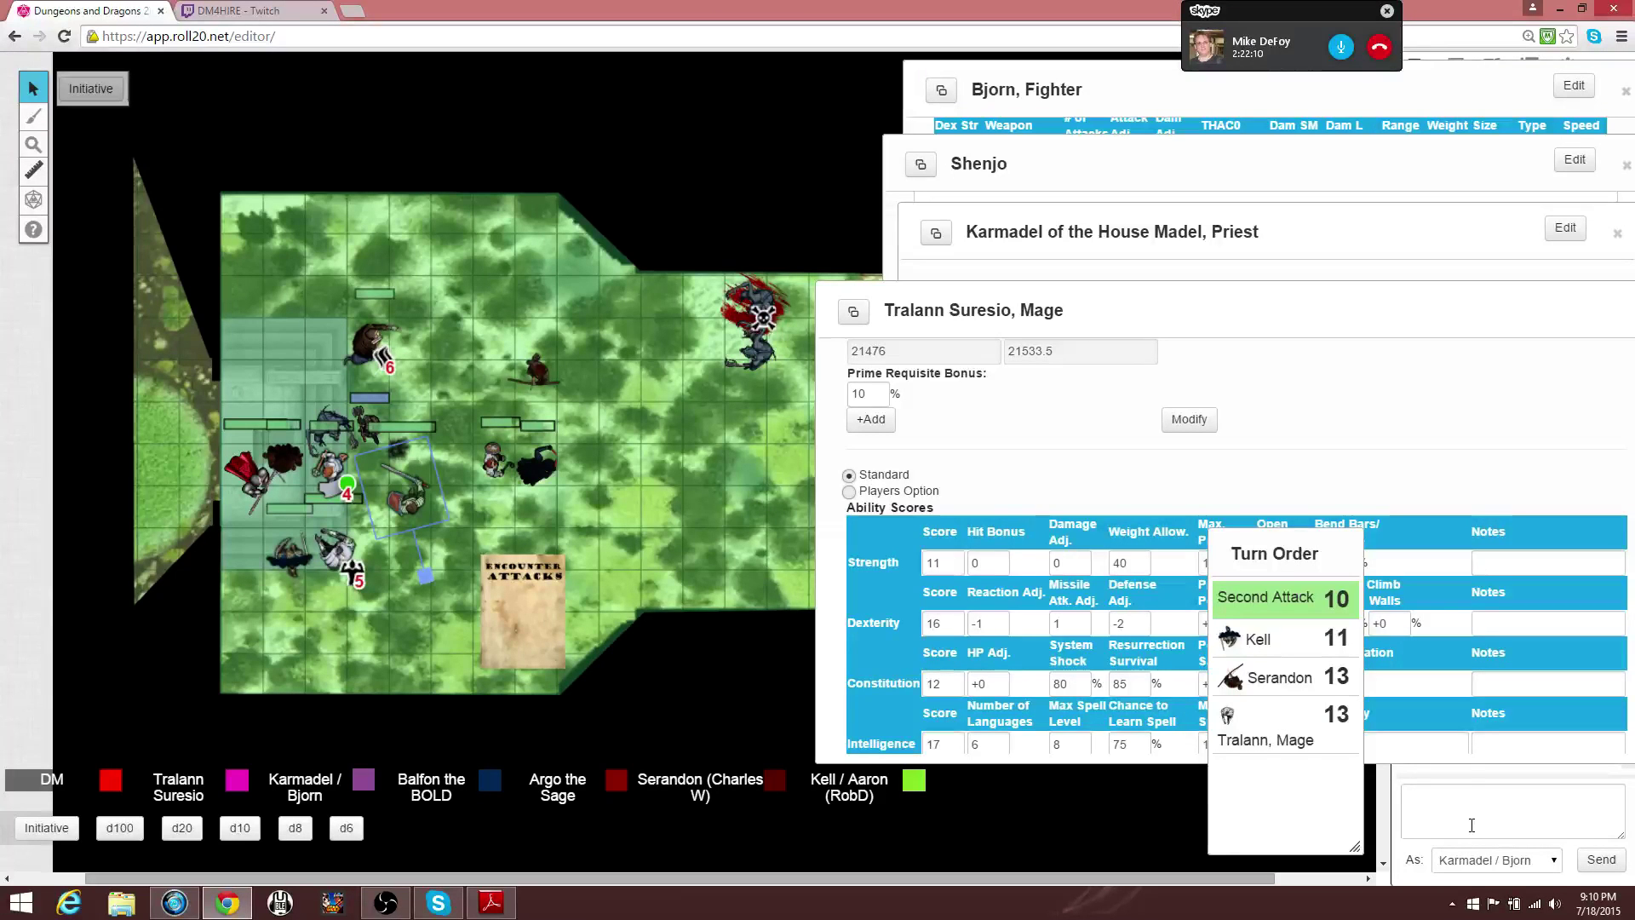
# Deselect the map token and shift Tralann's, Shenjo's, Bjorn's and Karmadel's sheets leftward.
pyautogui.click(1393, 664)
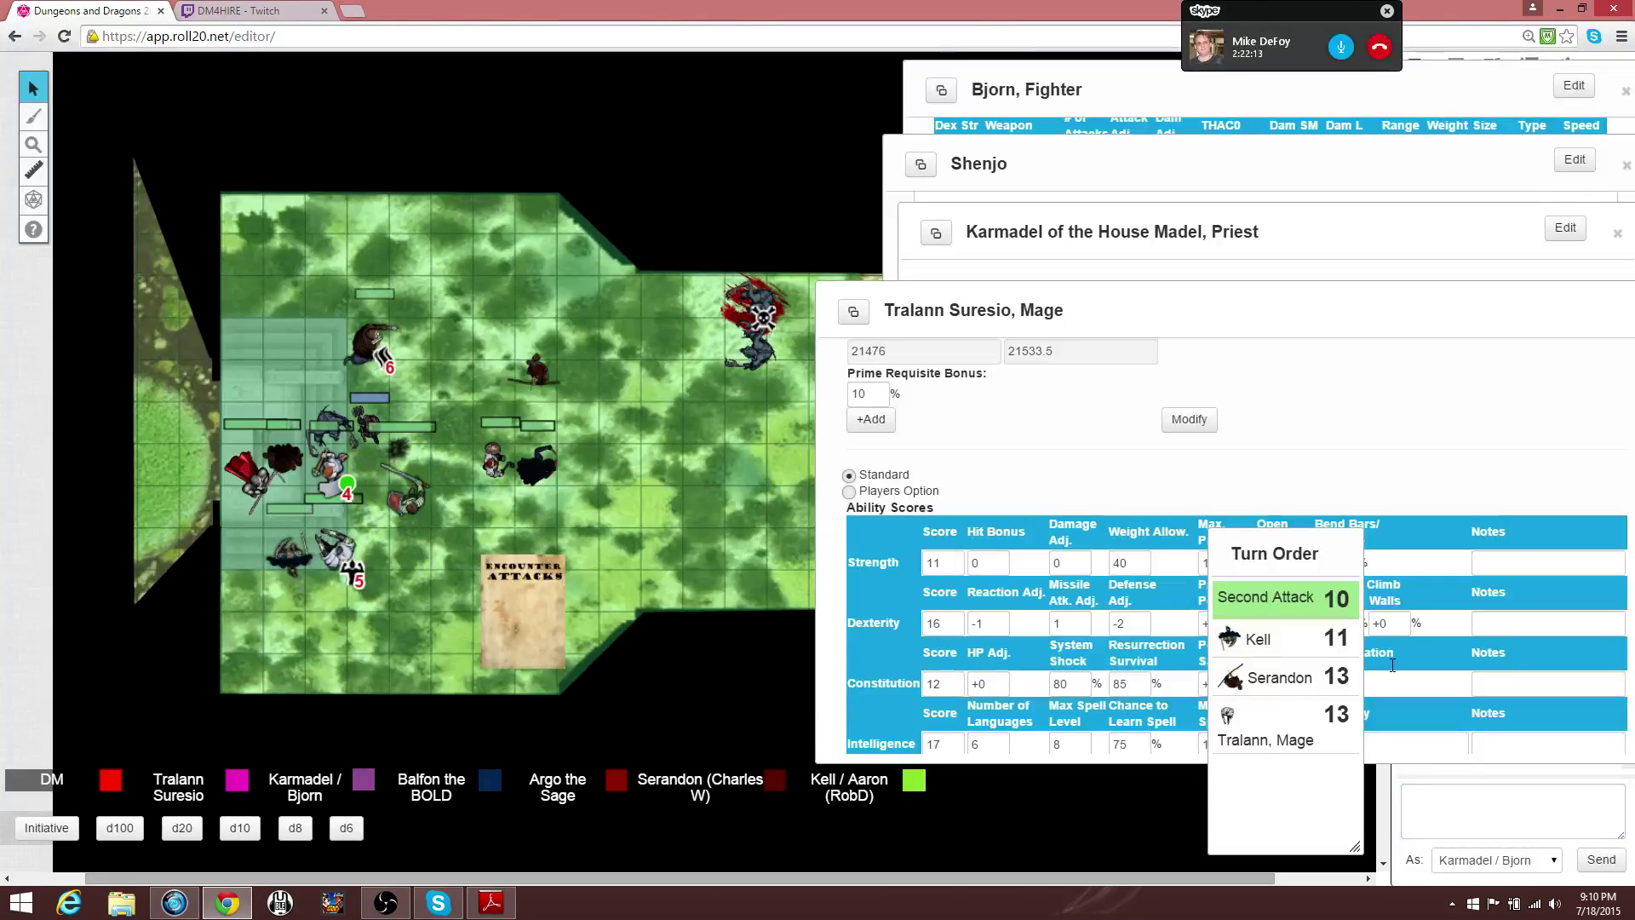
pyautogui.moveTo(1366, 330); pyautogui.dragTo(1155, 317)
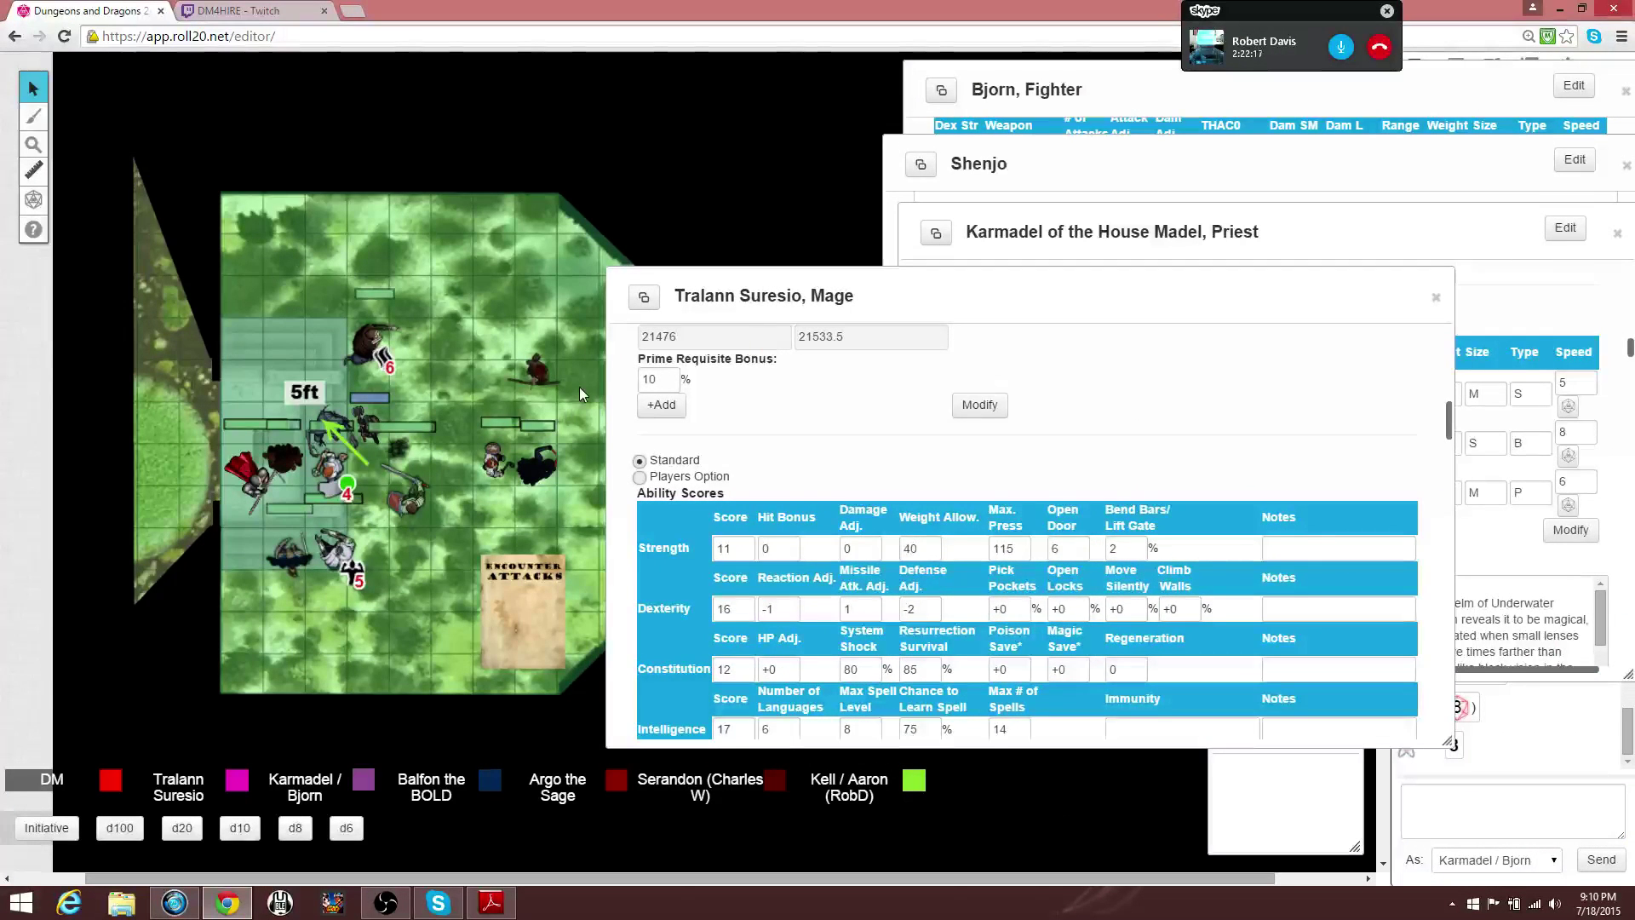
pyautogui.moveTo(1029, 173); pyautogui.dragTo(713, 169)
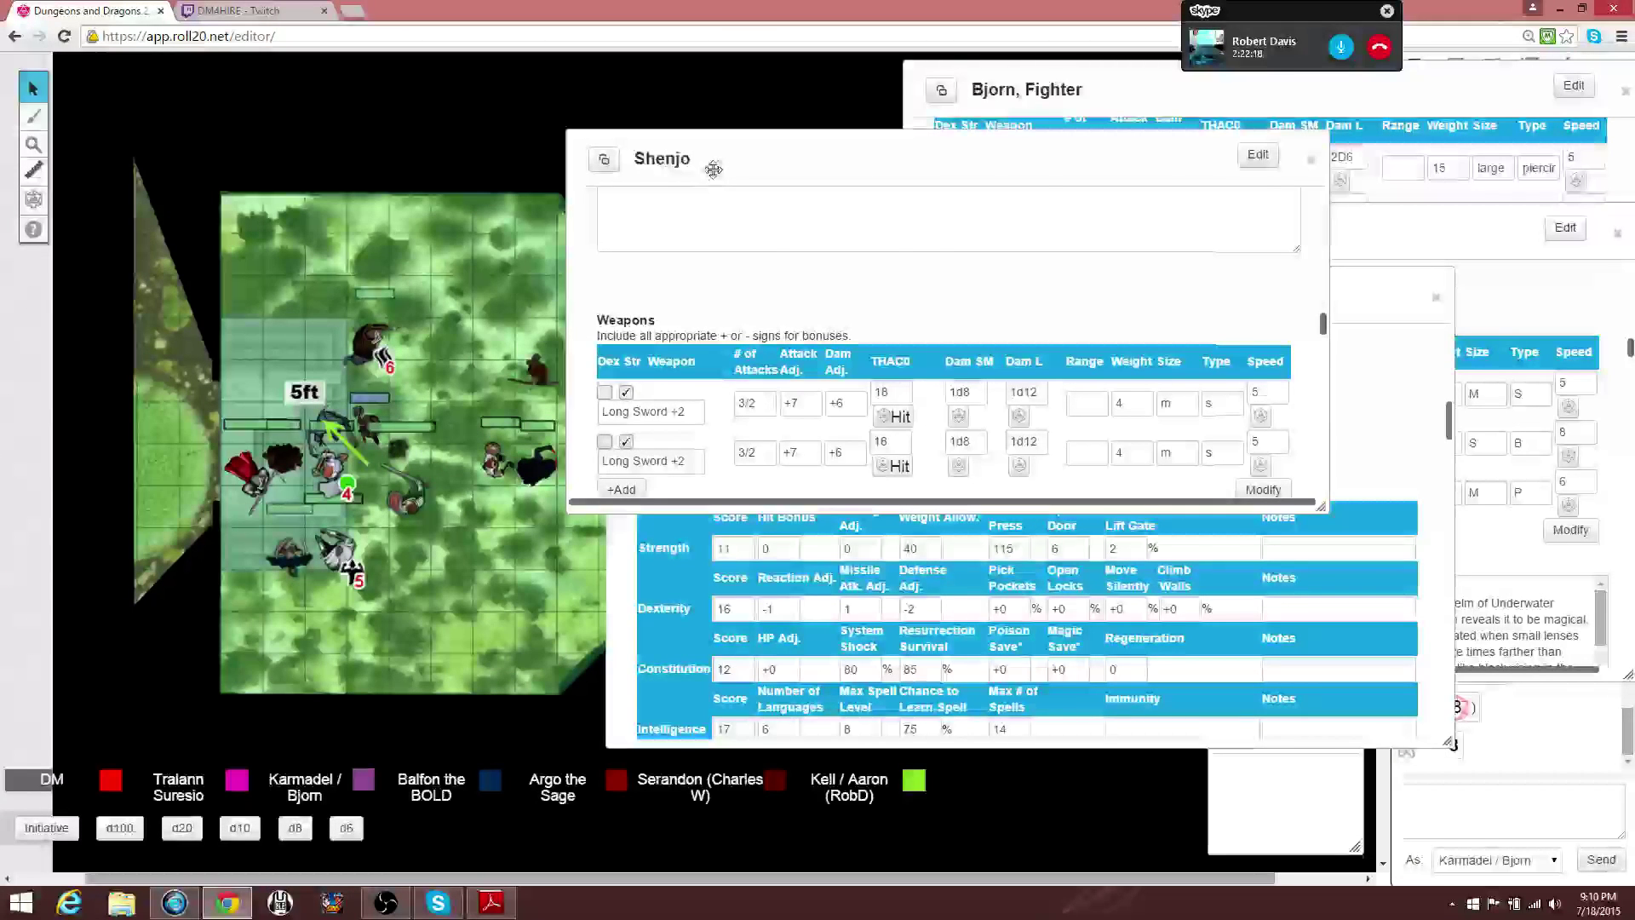
pyautogui.moveTo(1150, 90); pyautogui.dragTo(847, 81)
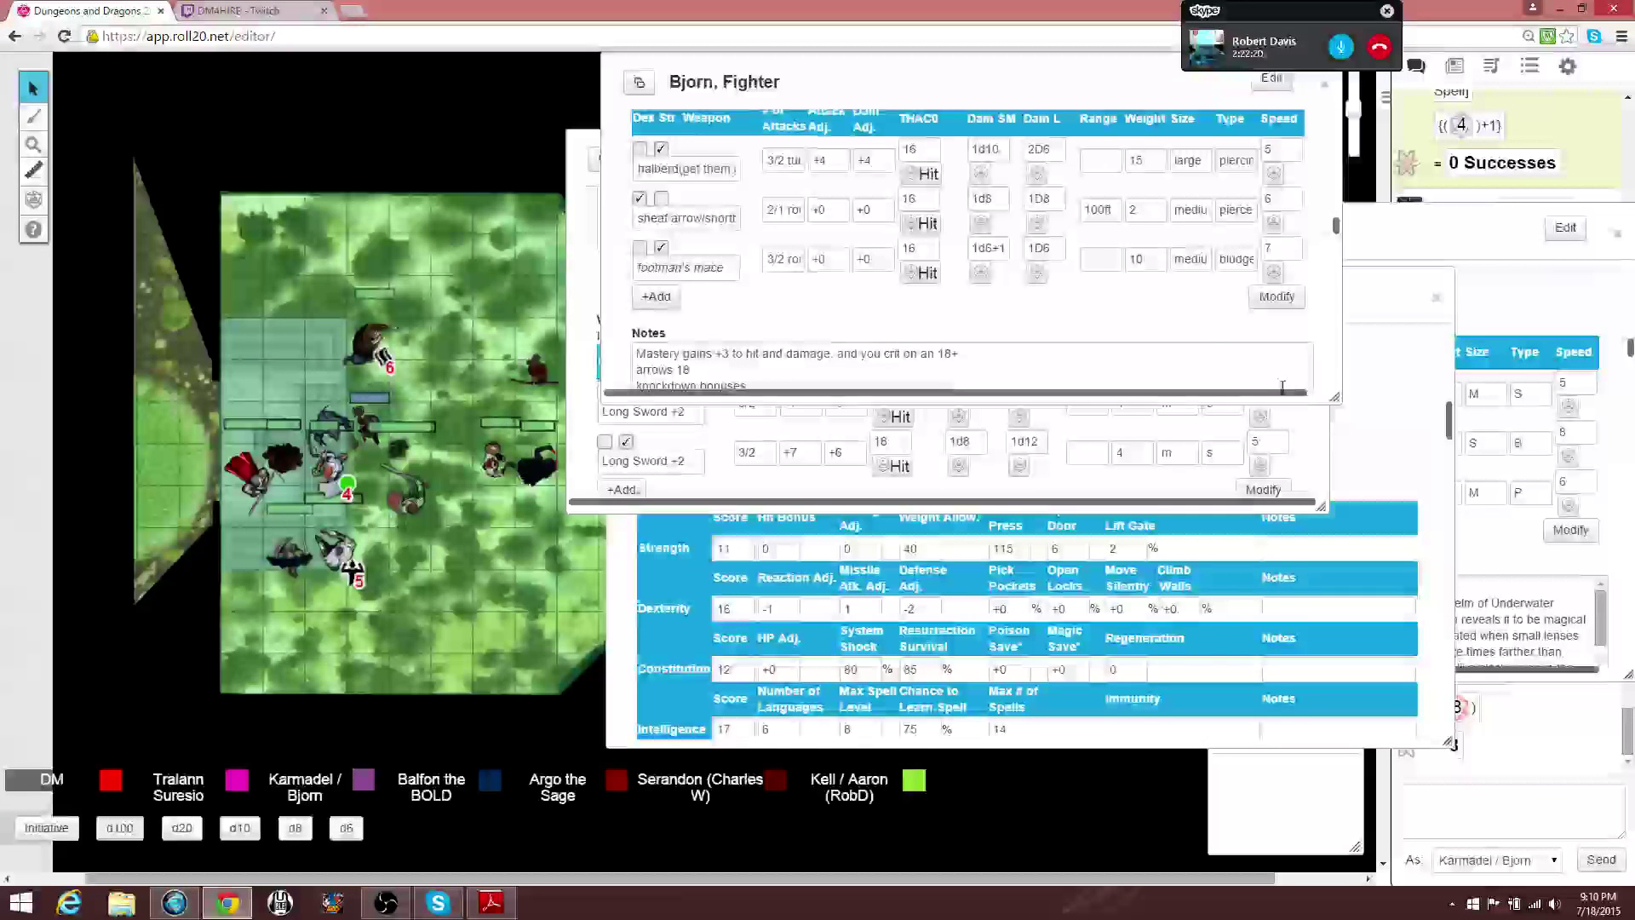
pyautogui.moveTo(1467, 239); pyautogui.dragTo(1052, 227)
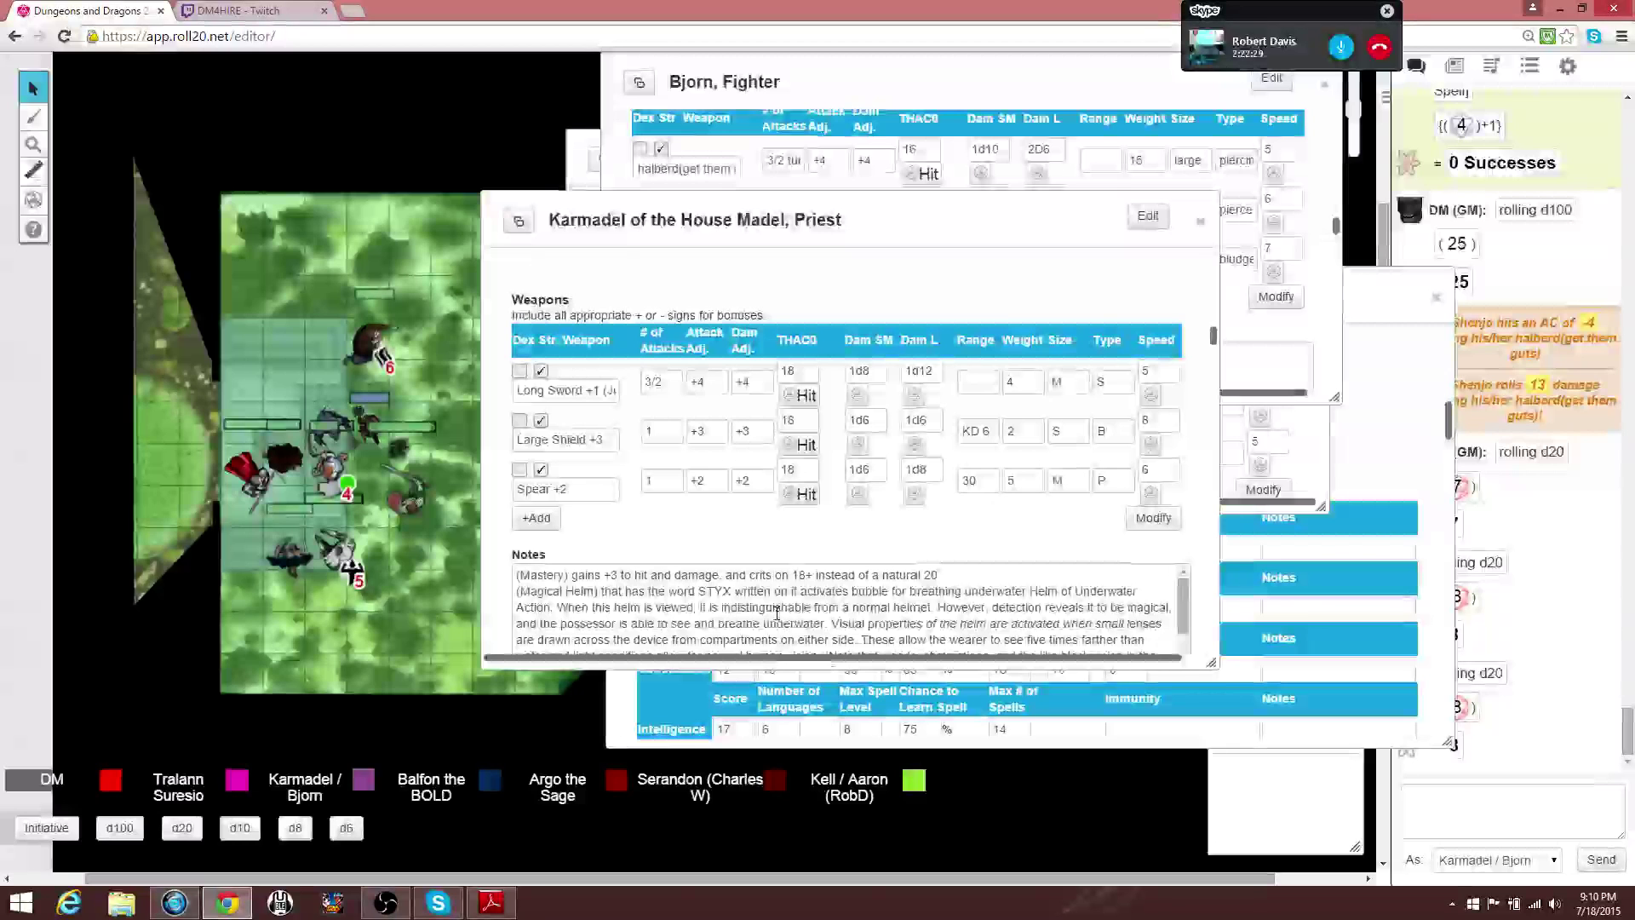
# Ping three spots beside the gathered party tokens on the battle map.
pyautogui.click(284, 519)
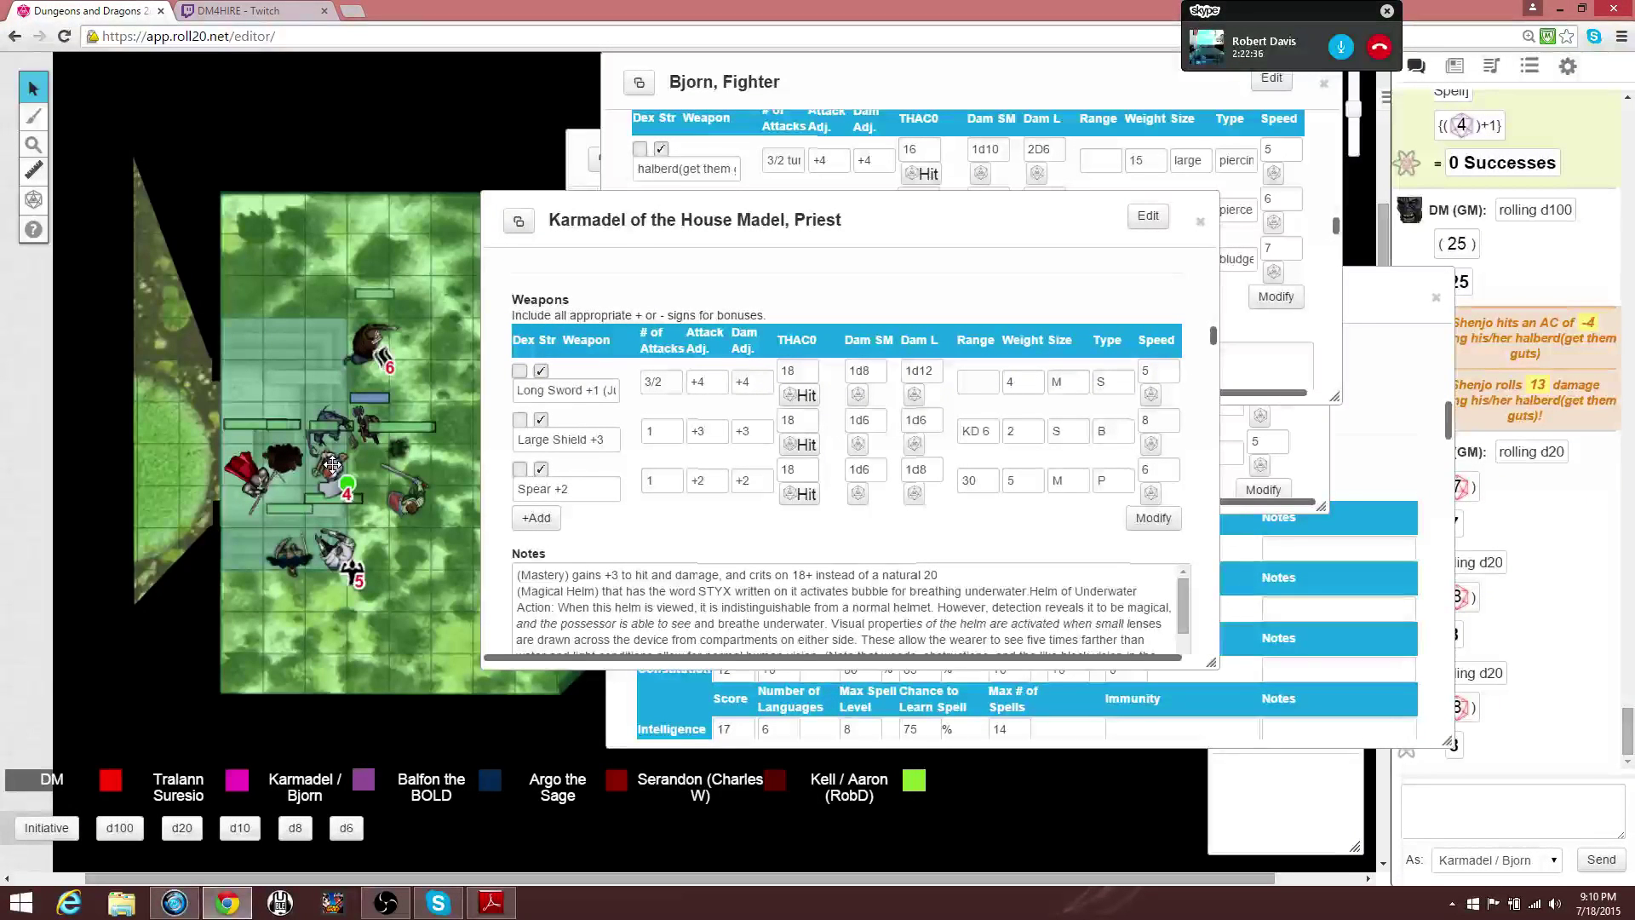
pyautogui.click(284, 513)
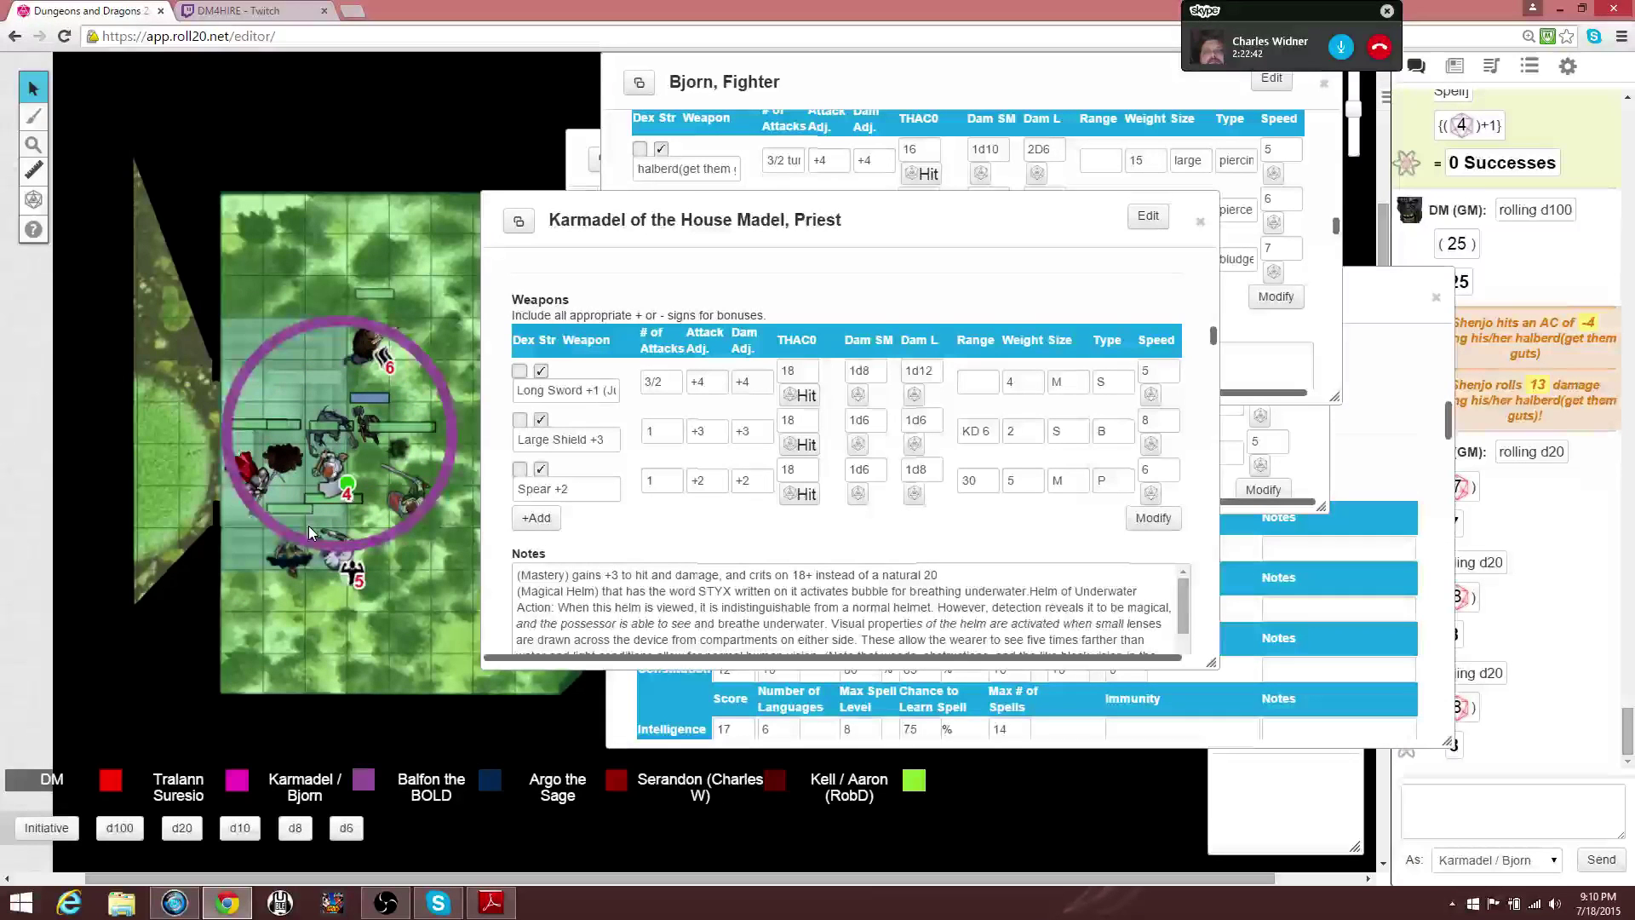
pyautogui.click(282, 516)
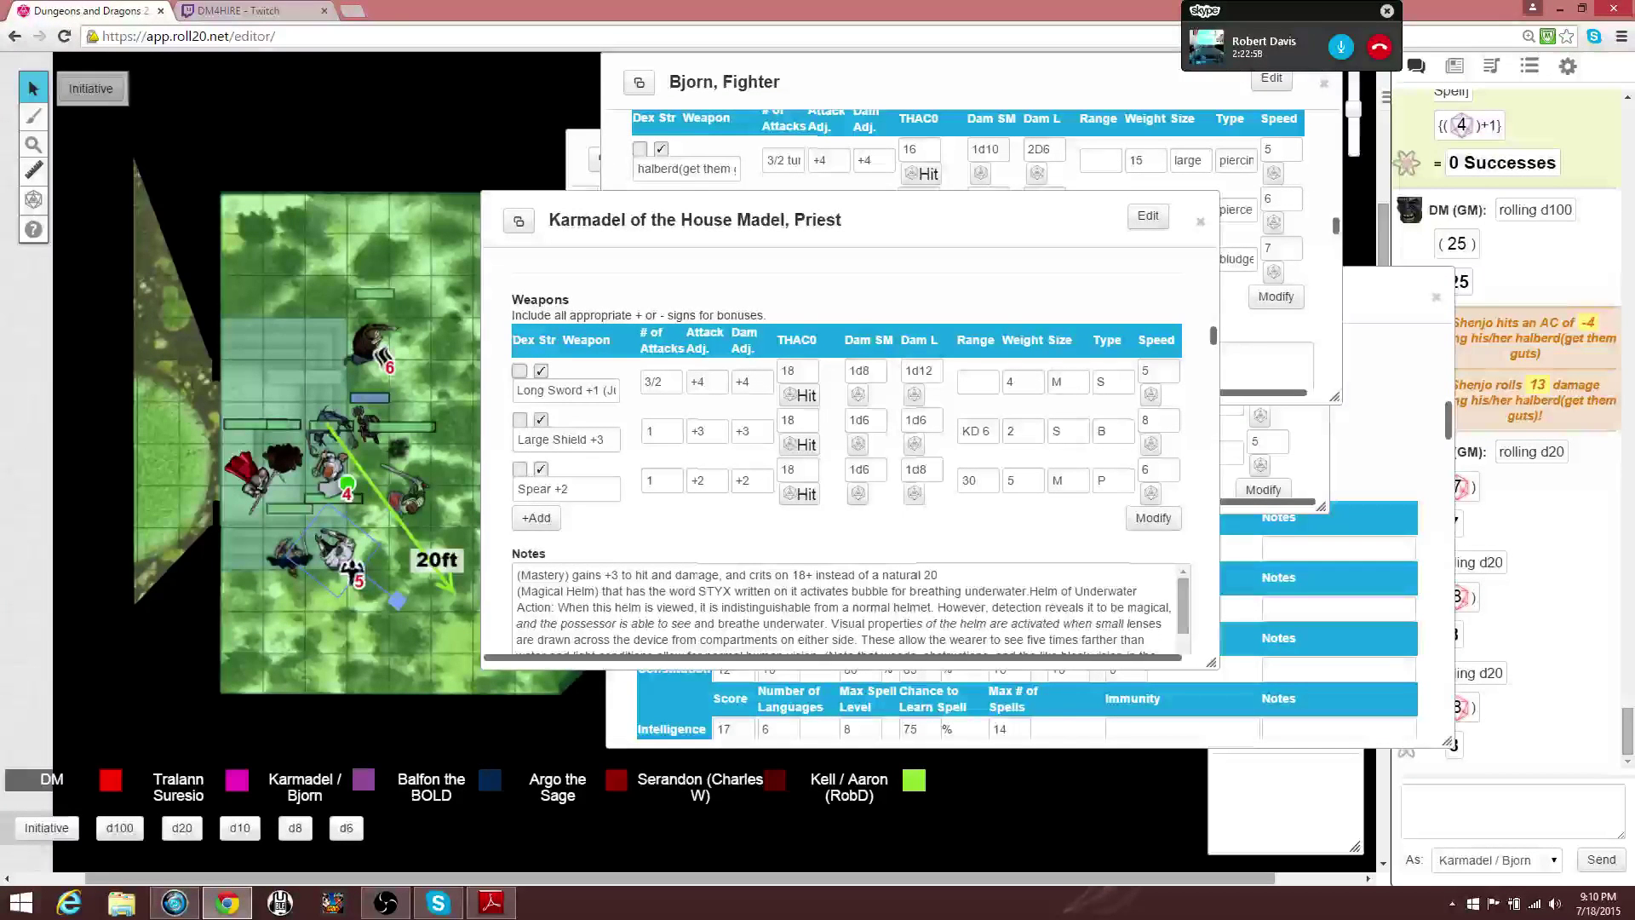
pyautogui.moveTo(371, 879); pyautogui.dragTo(418, 878)
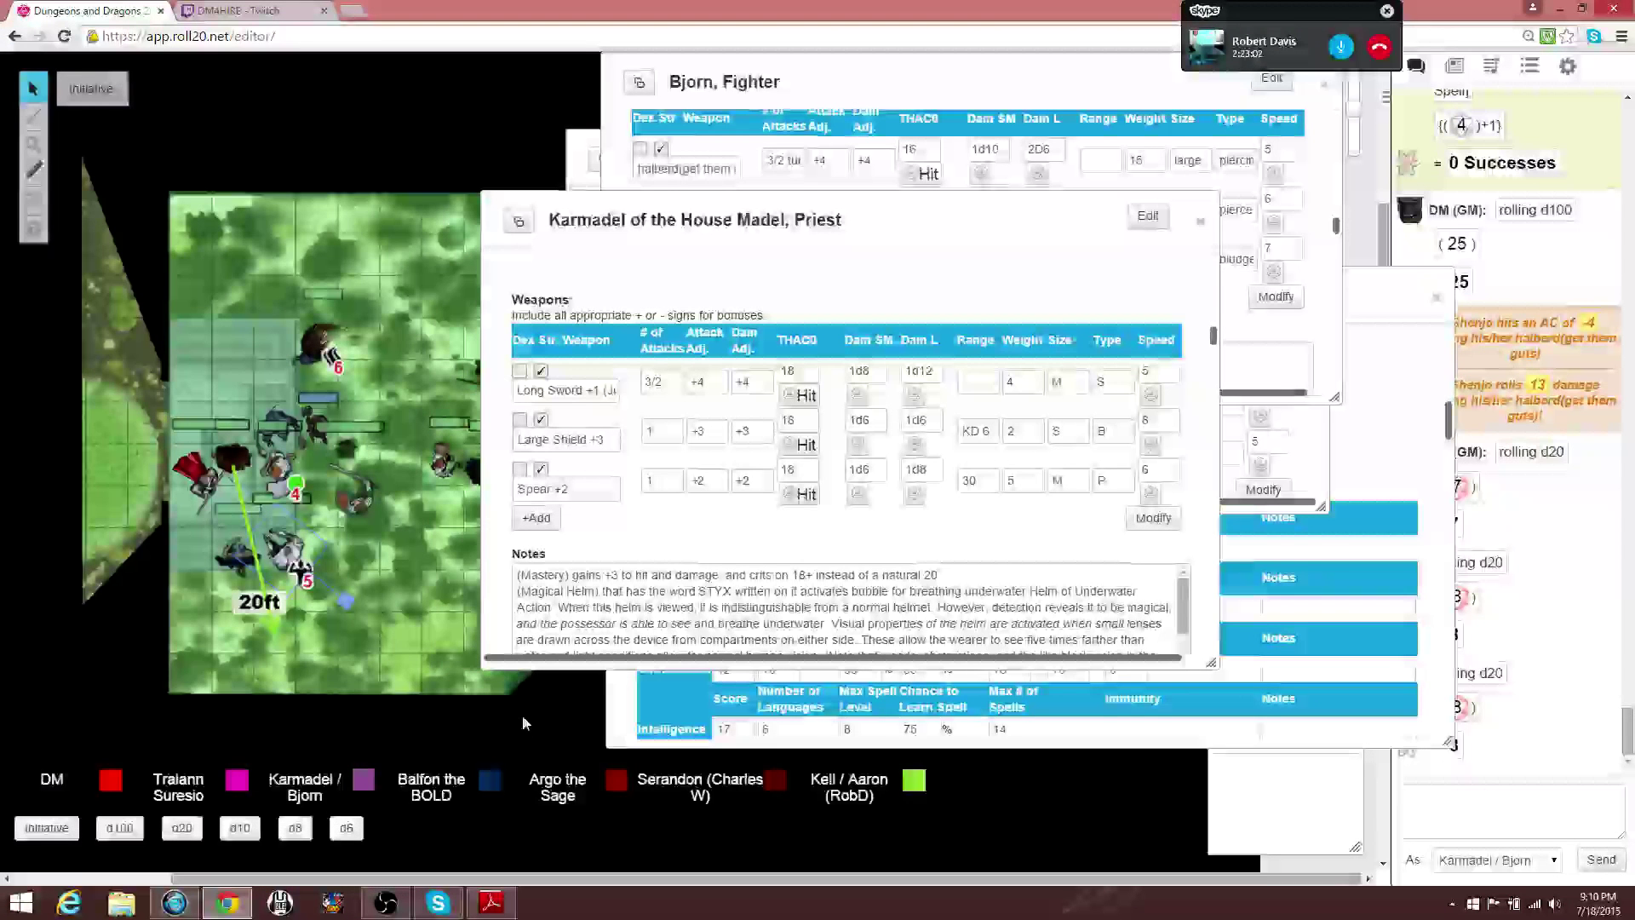
# Raise Tralann Suresio's mage sheet above Karmadel's and nudge it slightly left.
pyautogui.click(1386, 306)
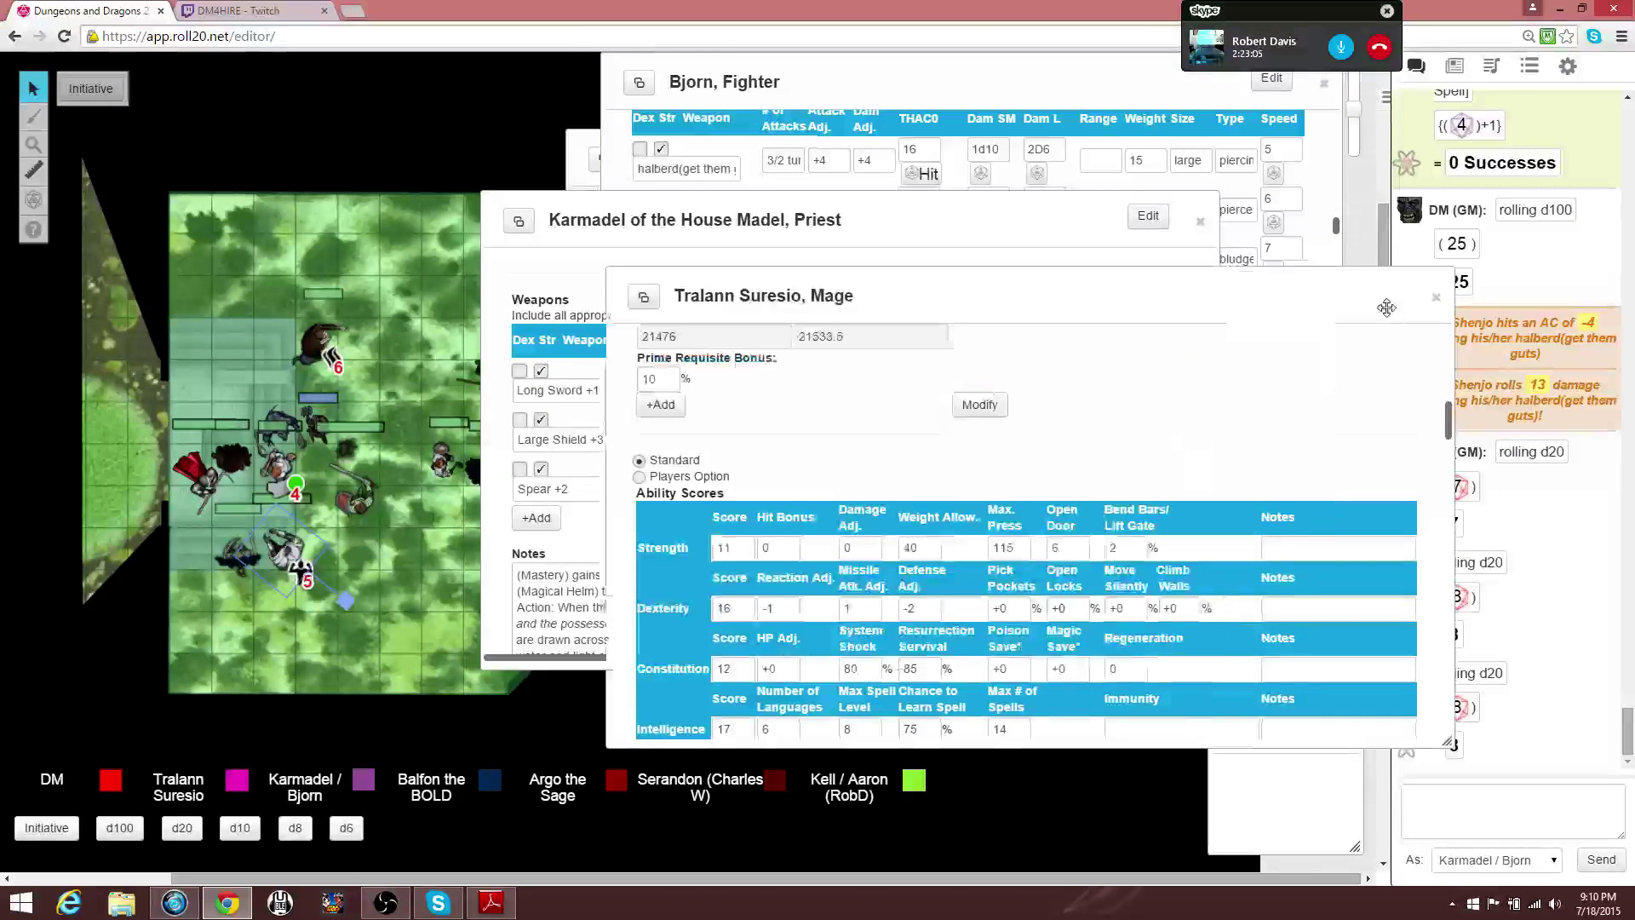
pyautogui.moveTo(1386, 308); pyautogui.dragTo(1300, 290)
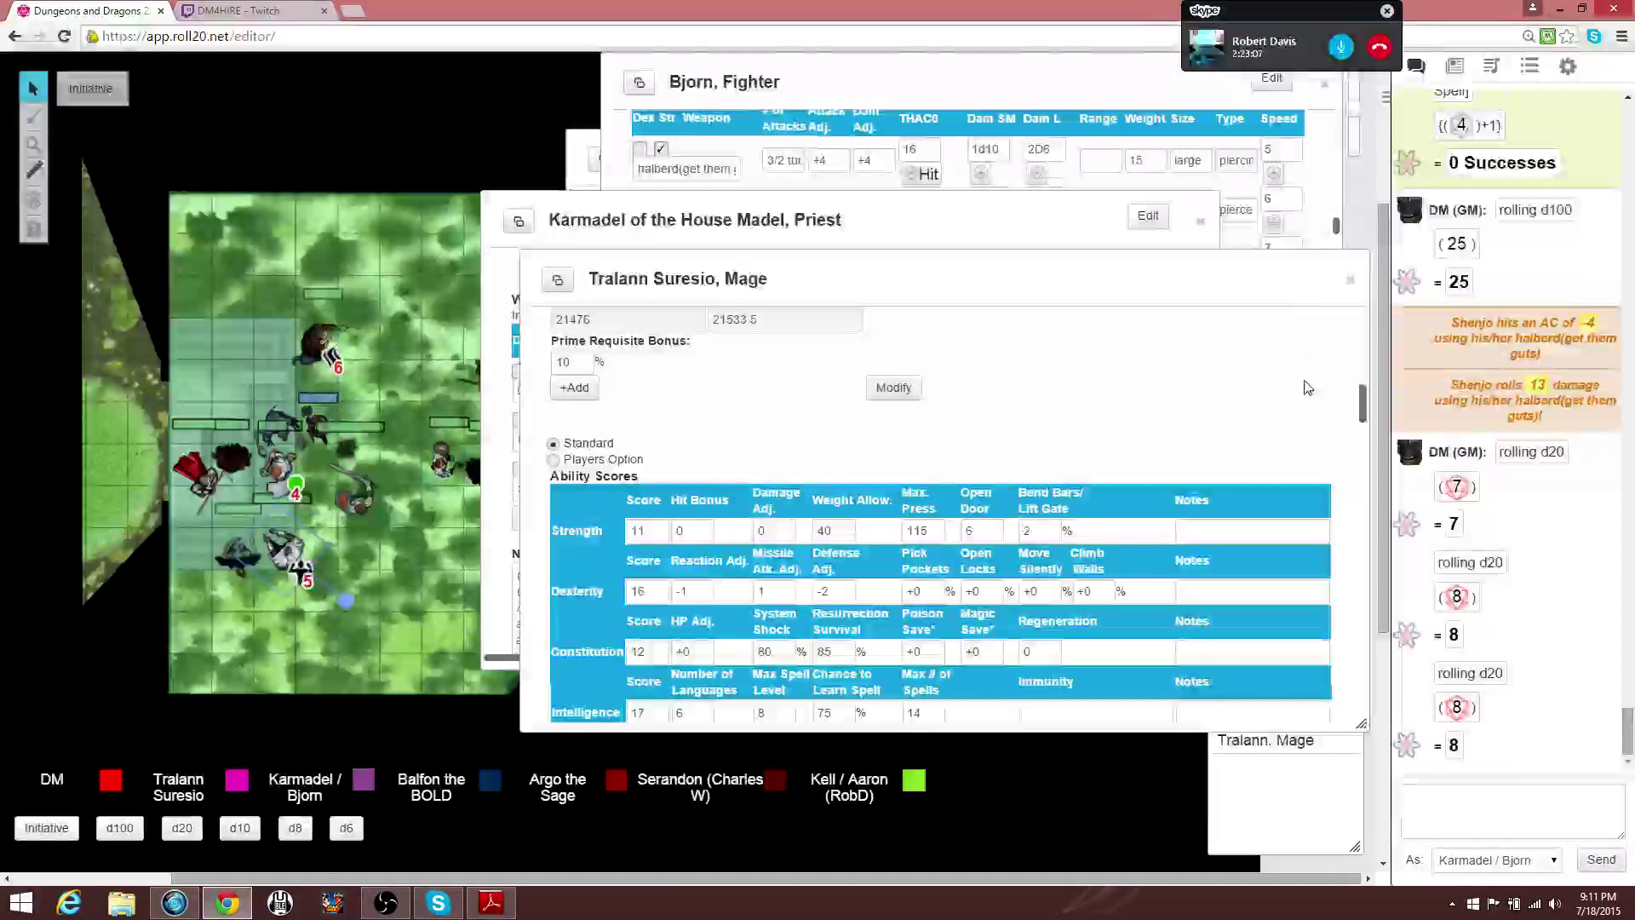